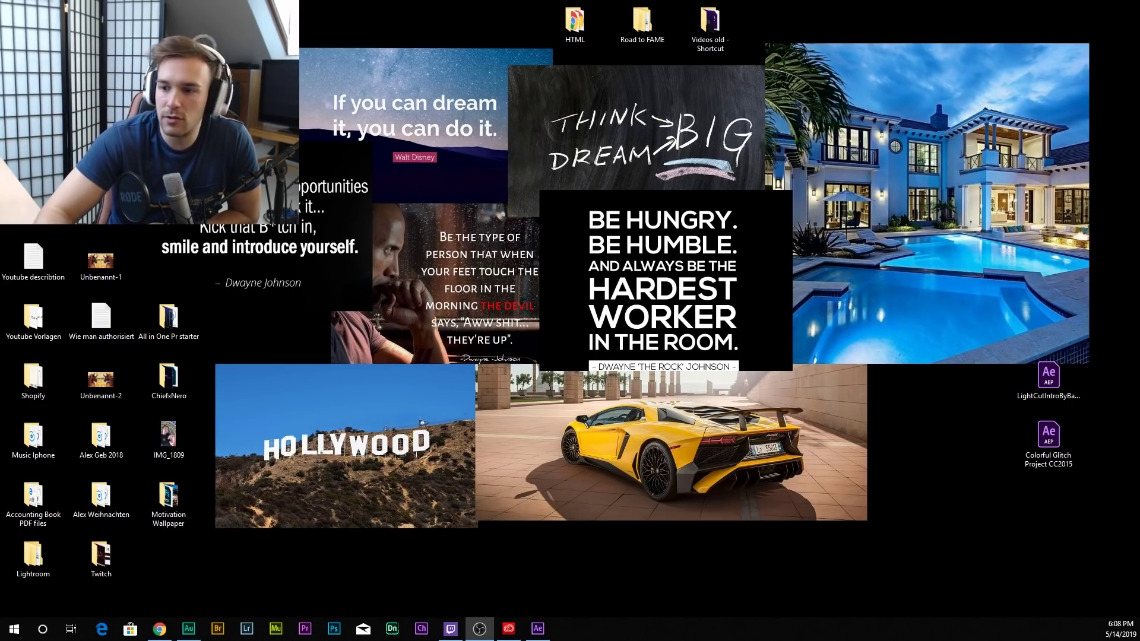
Step: Launch After Effects and create a 1920×1080, 29.97 fps, 30-second composition named 'Swga'
click(543, 631)
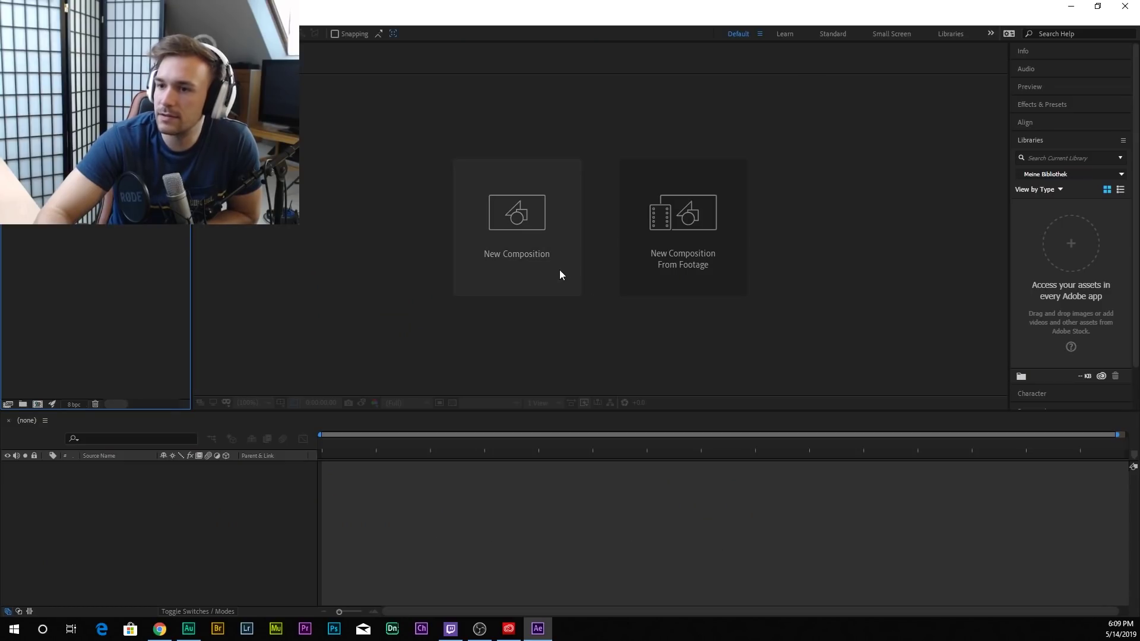
click(545, 249)
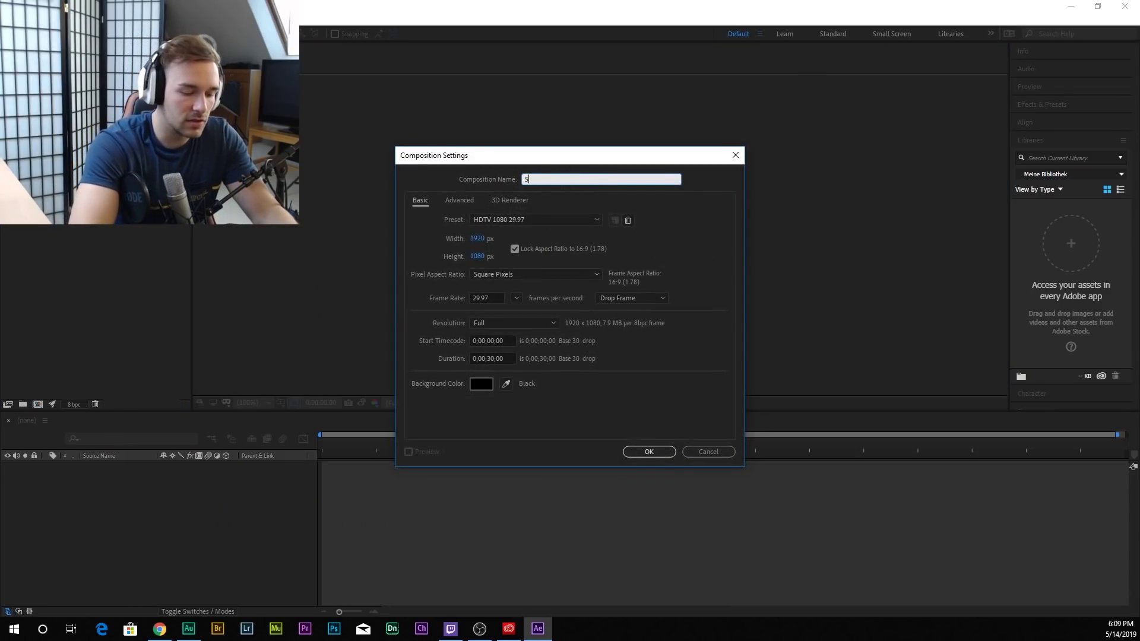
text(Swga)
key(Return)
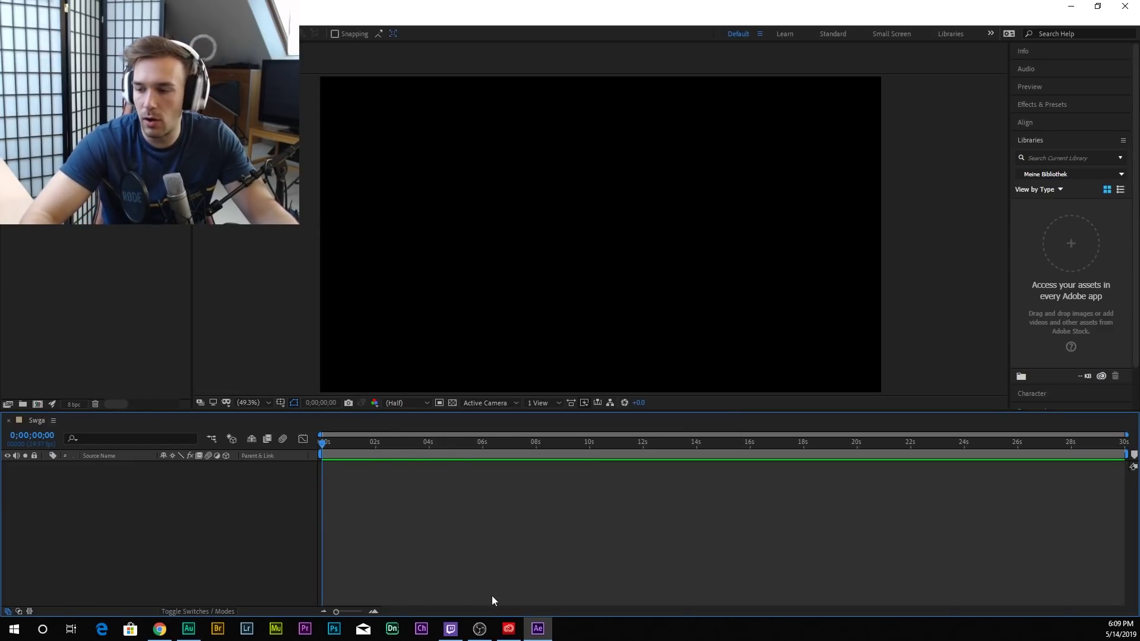
Step: Add C0165.MP4 to the Swga timeline and split it at about 1.5 seconds
drag(490, 592, 461, 559)
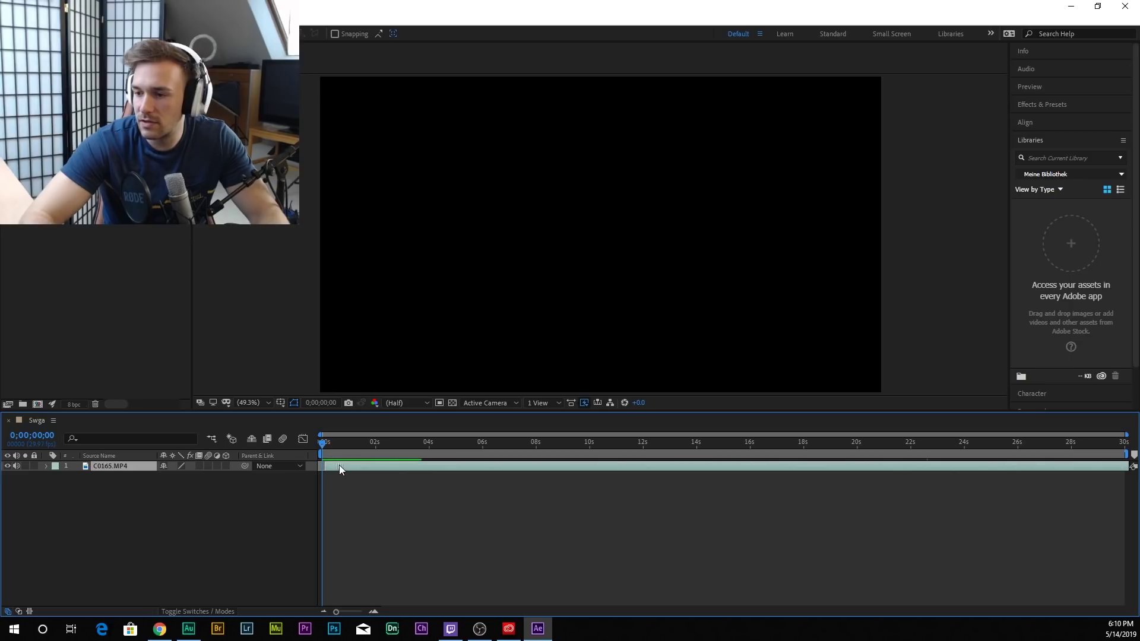
key(space)
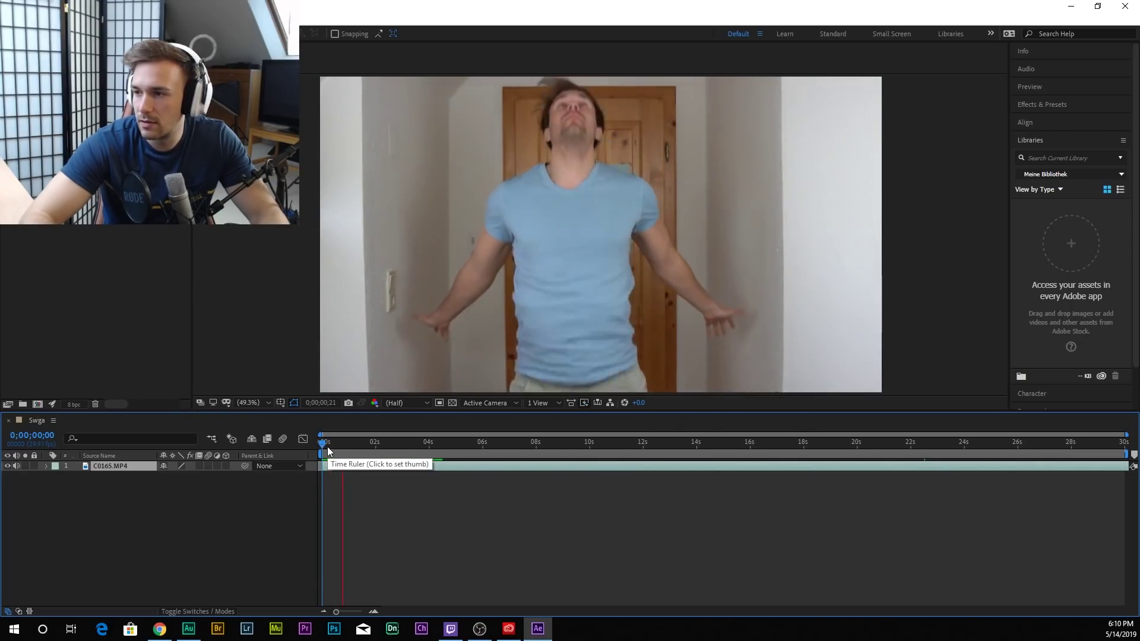
drag(329, 467, 361, 423)
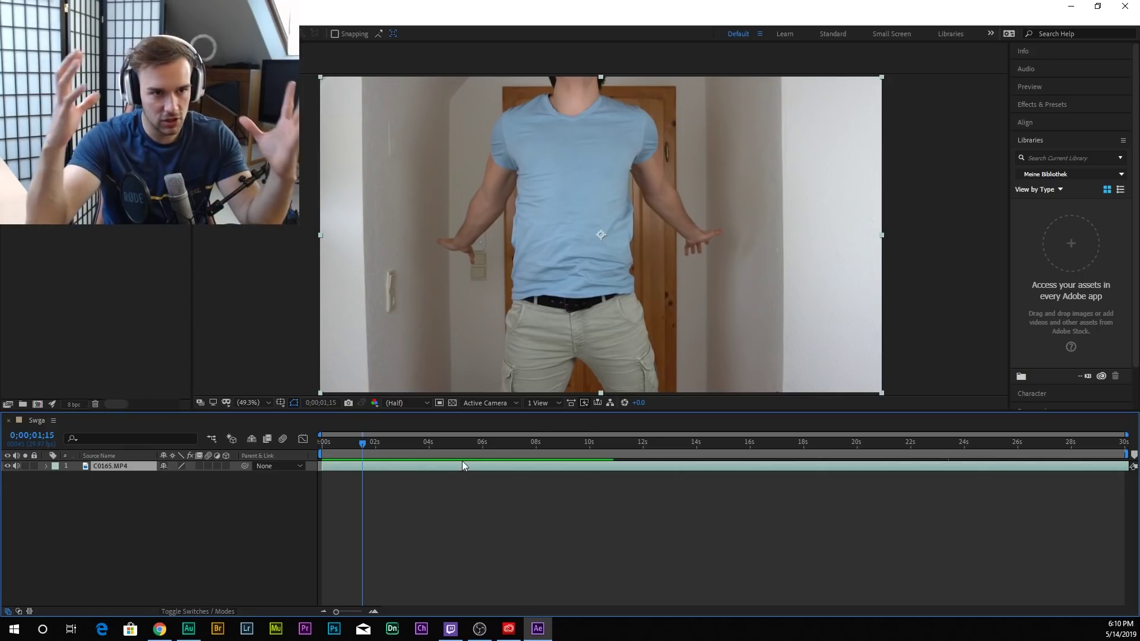
click(29, 19)
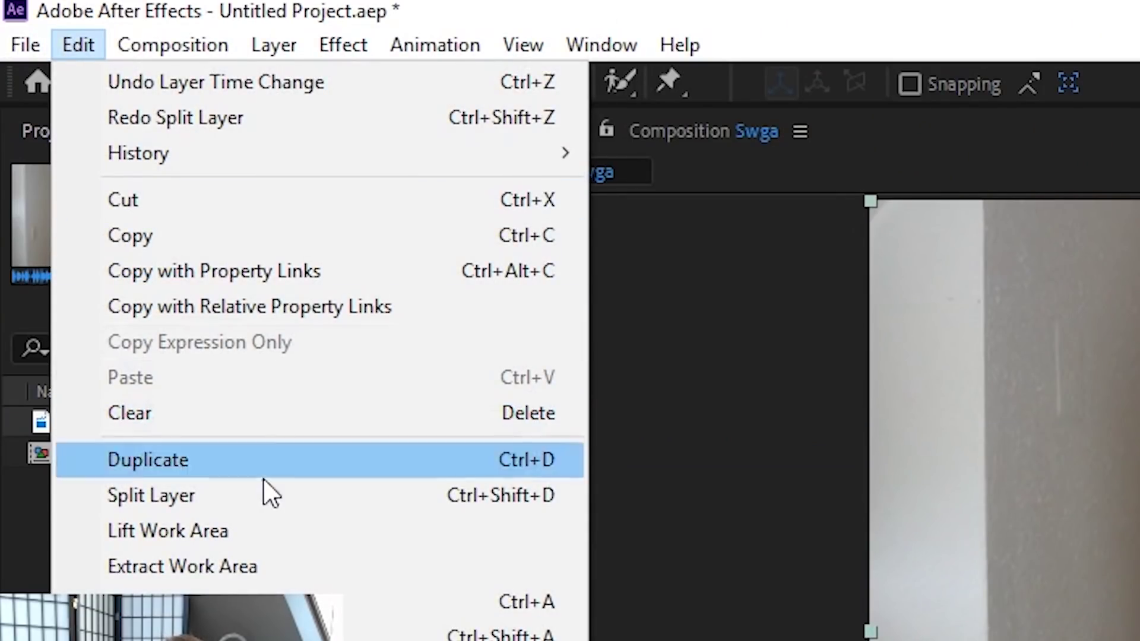
click(259, 493)
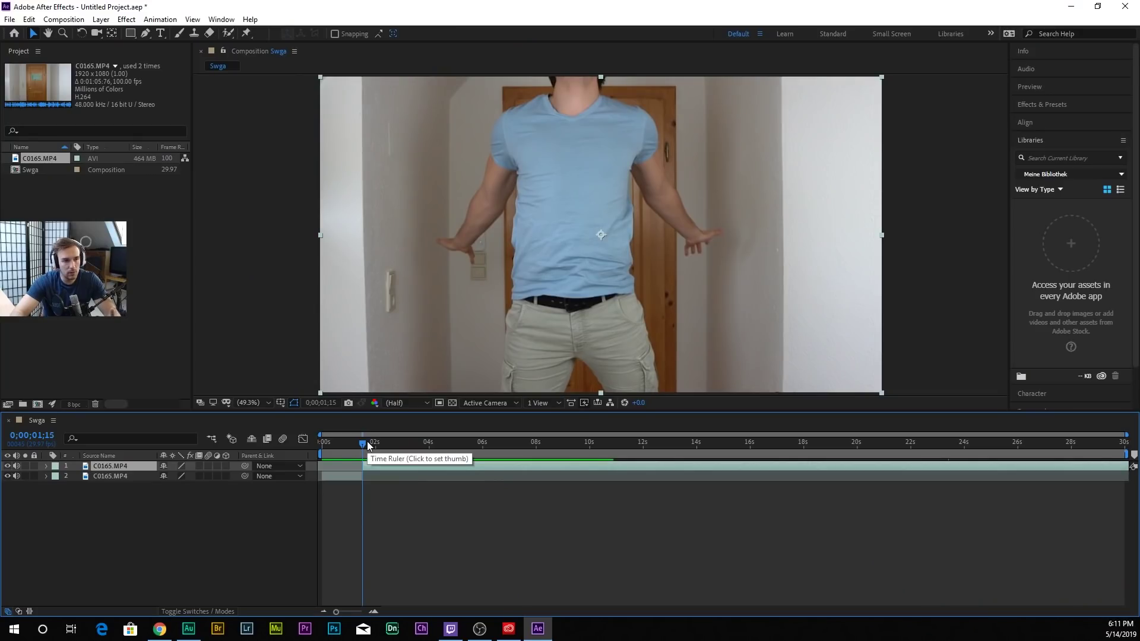
Step: Split the clip again at about 4 seconds and at 11;19
drag(367, 444, 432, 435)
click(29, 19)
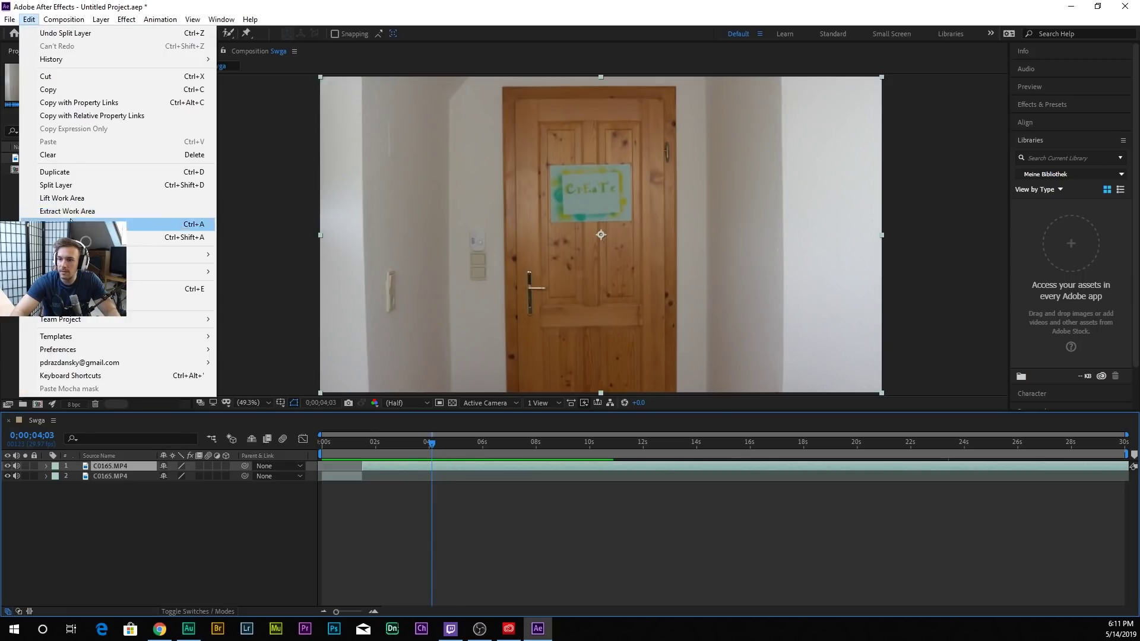
click(95, 185)
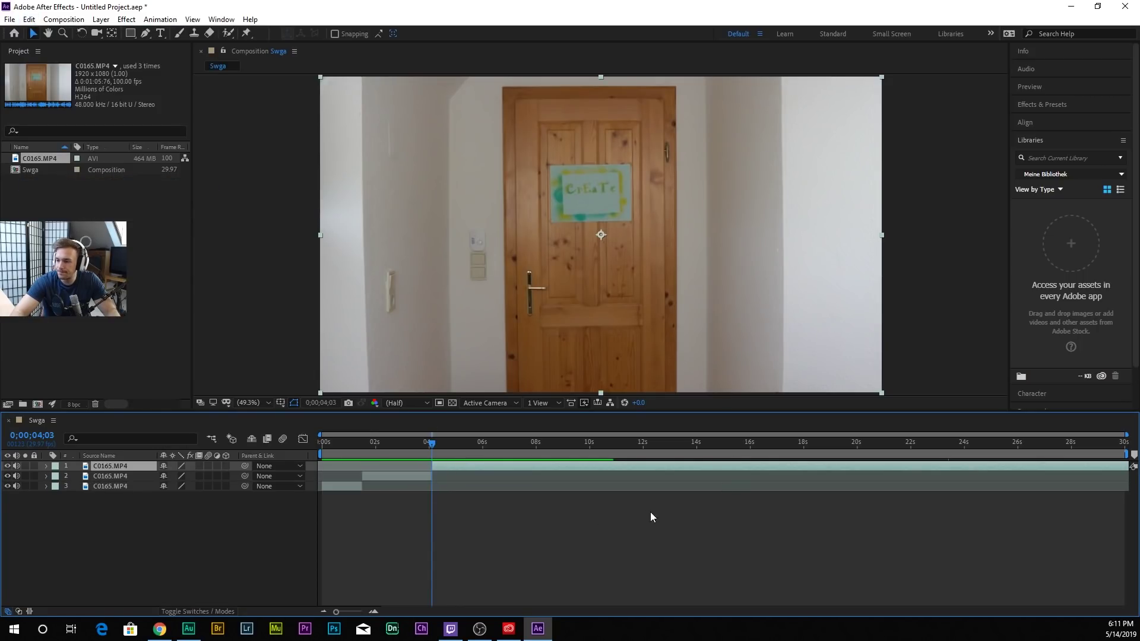
drag(431, 498, 636, 488)
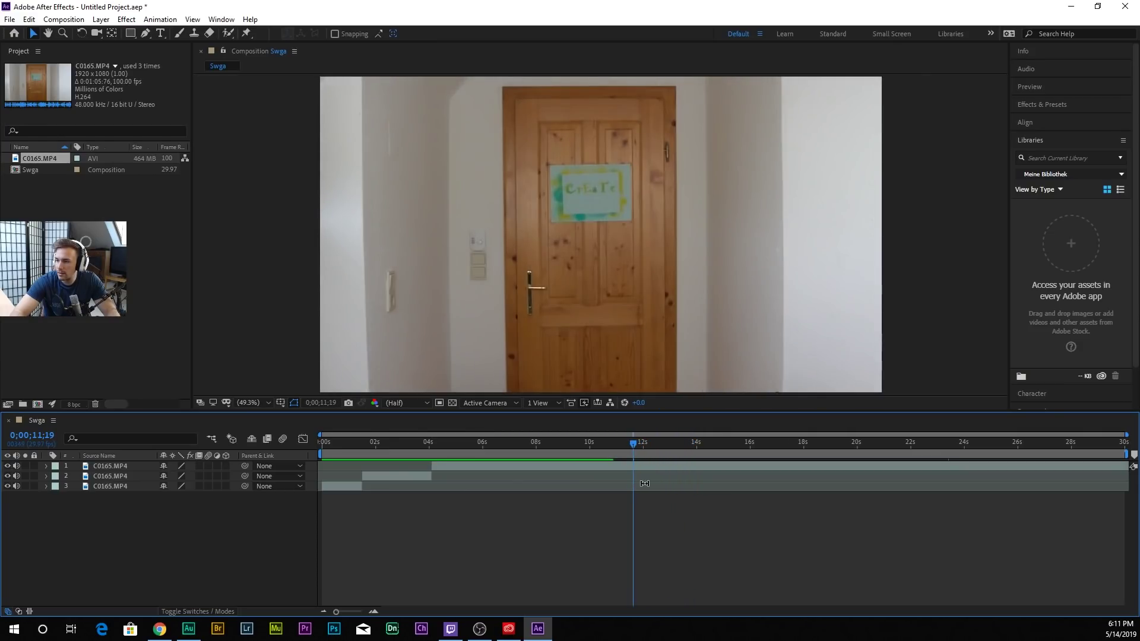
click(650, 464)
key(ctrl+shift+d)
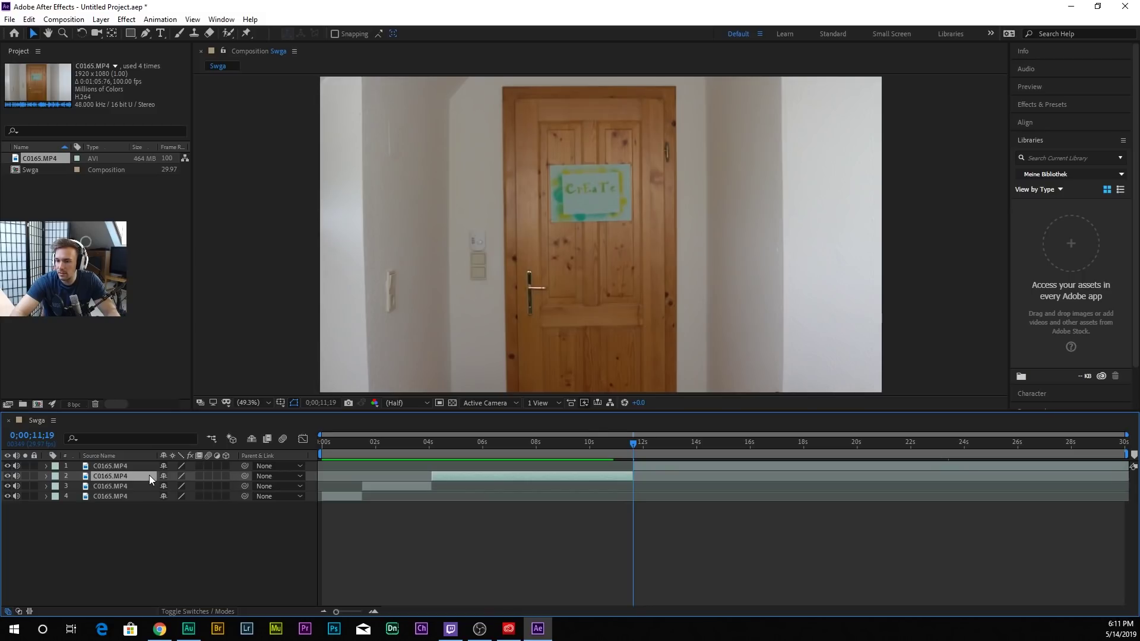
Step: Move the 4s–12s empty-hallway layer to the bottom and slide it earlier in time
drag(149, 475, 140, 504)
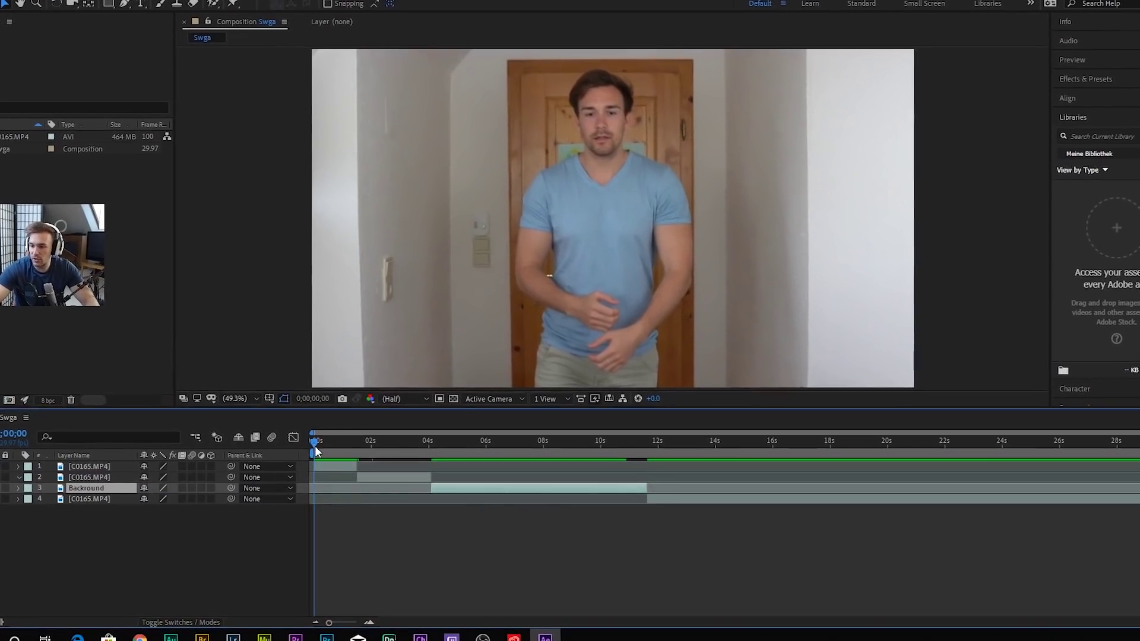
drag(315, 446, 420, 440)
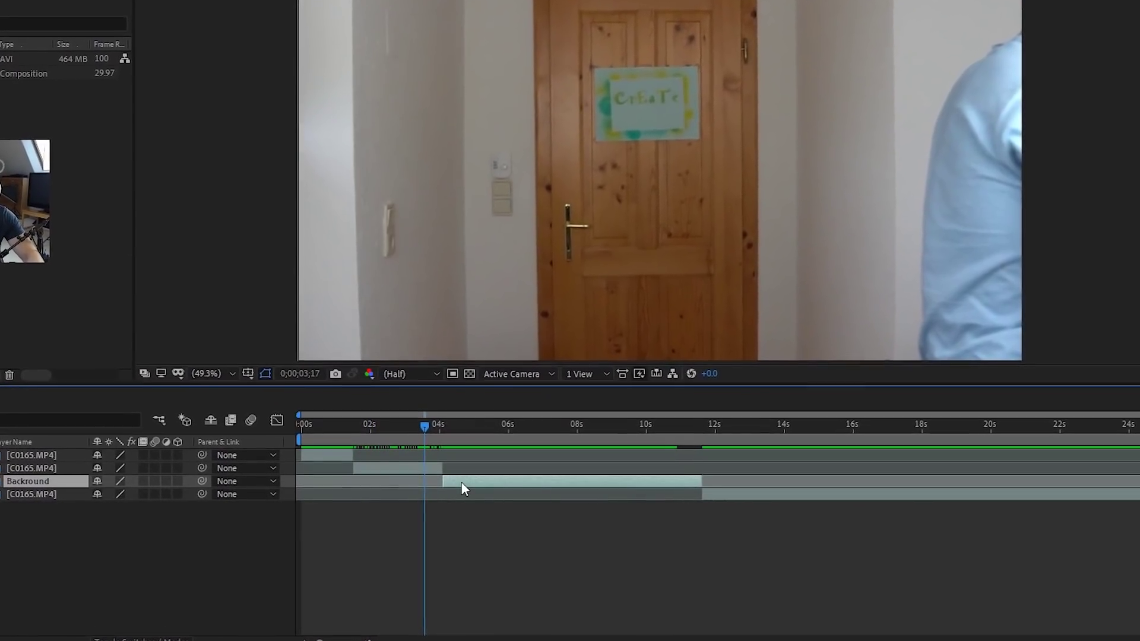
drag(453, 484, 375, 487)
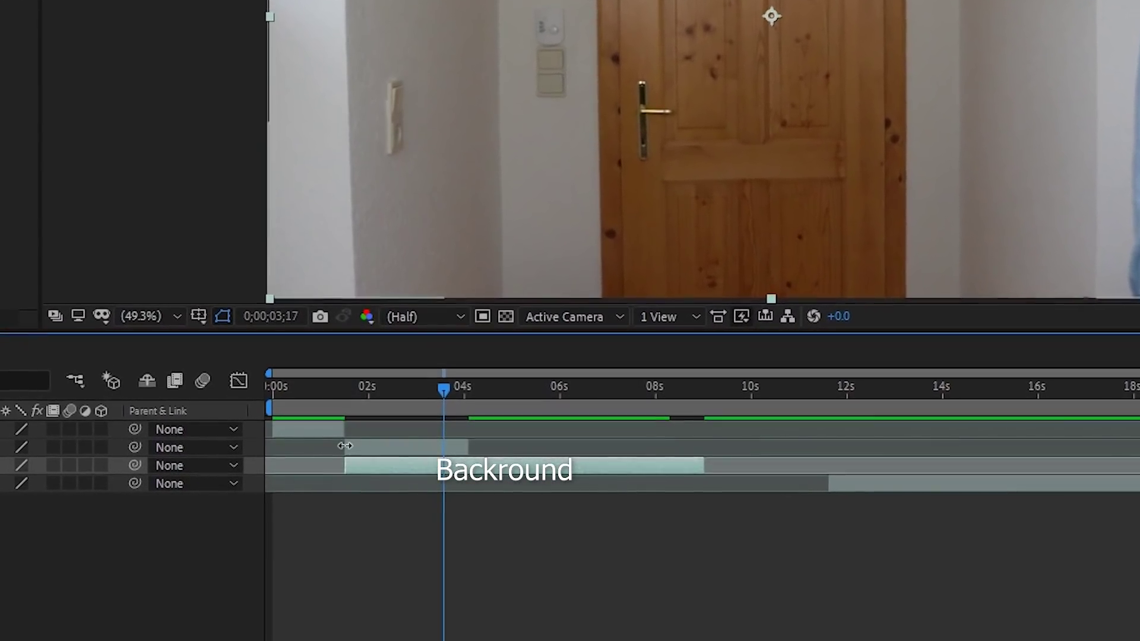
Step: Select layer 2 with the current time set to 0;00;01;17
click(375, 390)
drag(371, 380, 422, 391)
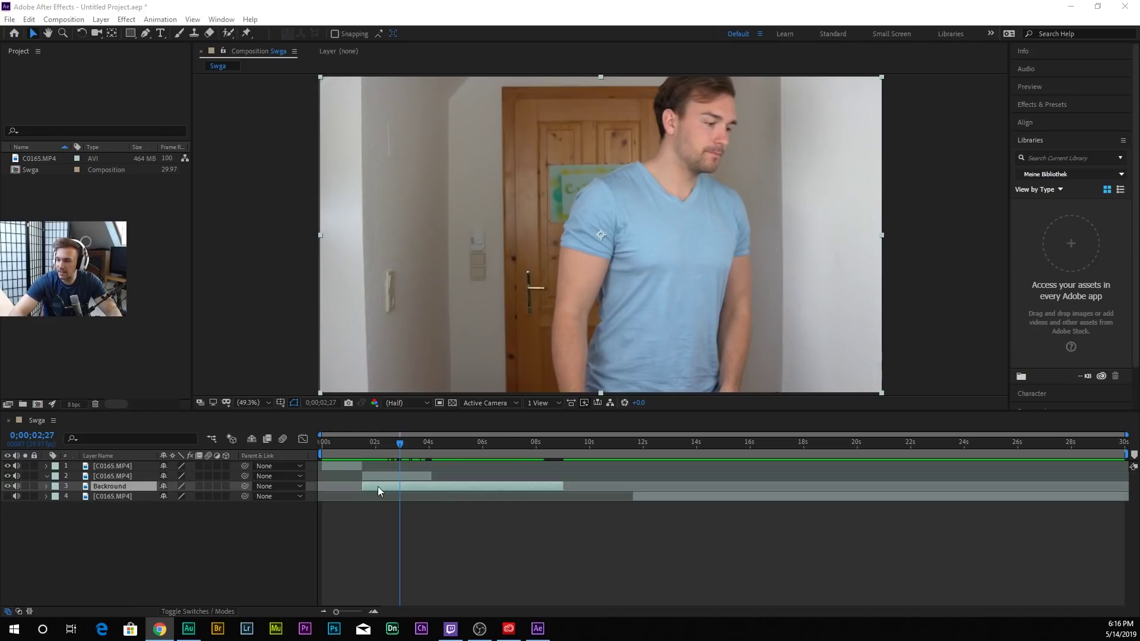
click(377, 480)
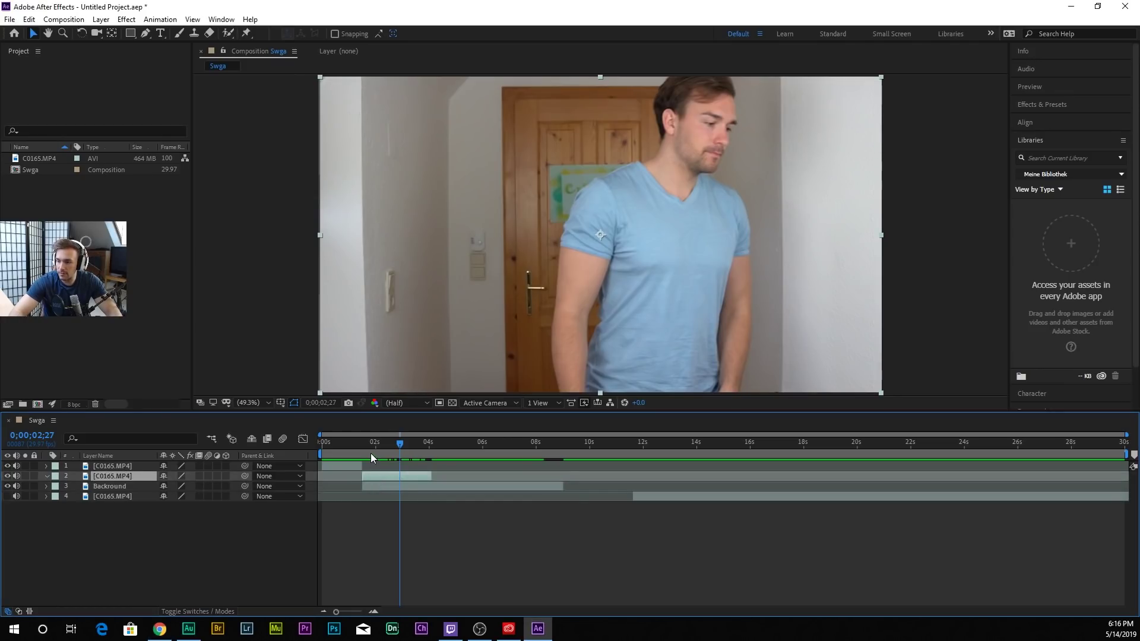
drag(372, 444, 364, 443)
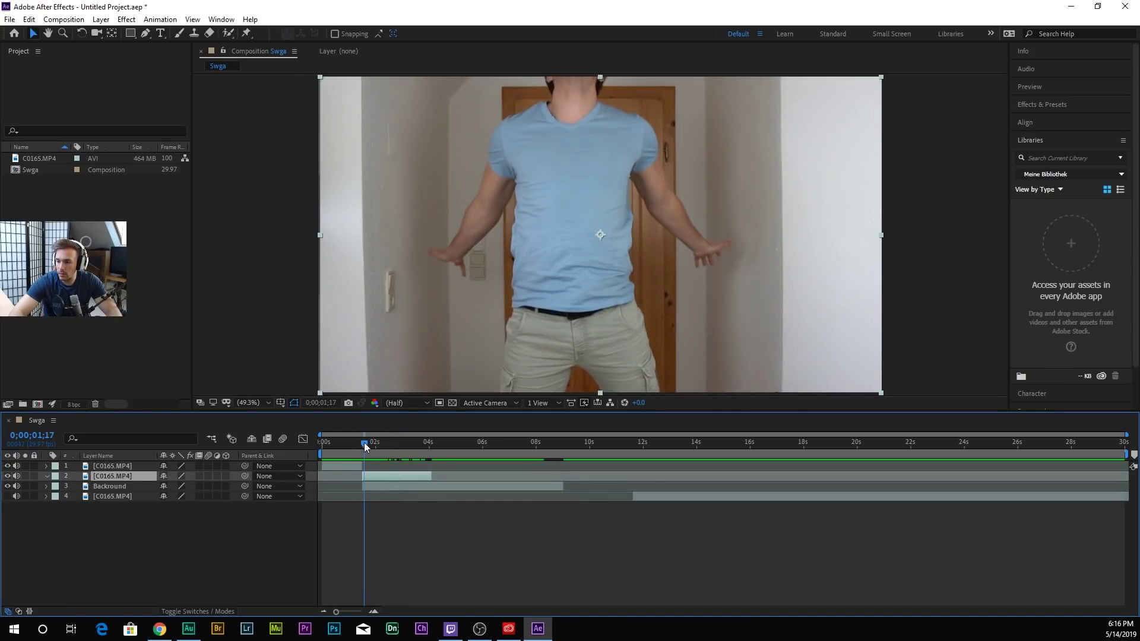
Step: Apply Time > Freeze Frame to layer 2 at 0;00;01;17 and preview the hold
right_click(383, 476)
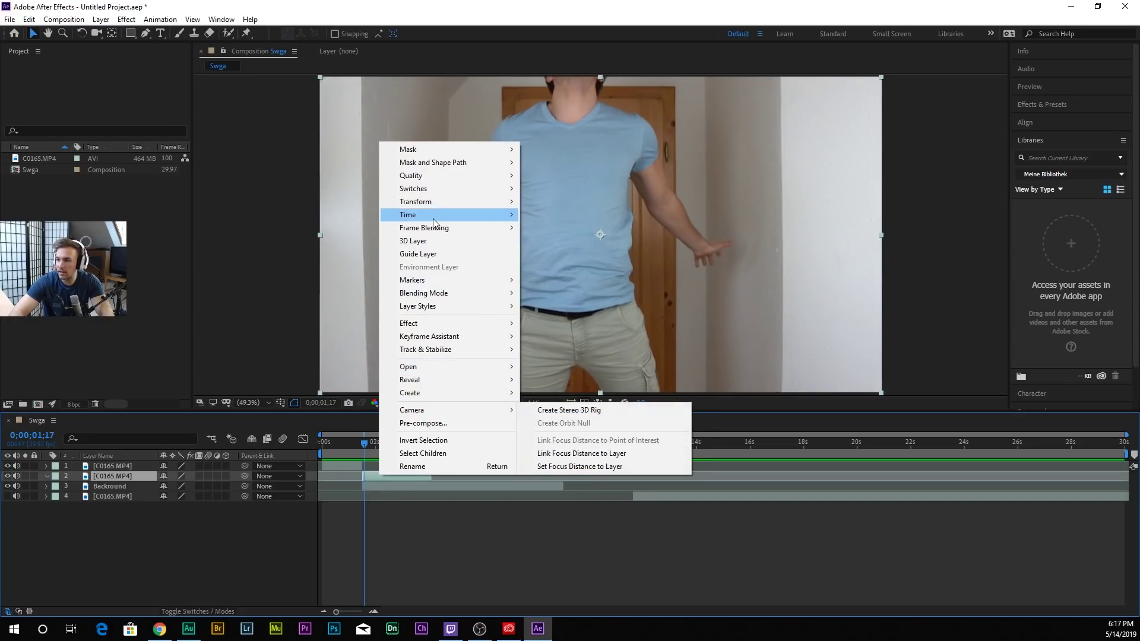
mouse_move(465, 216)
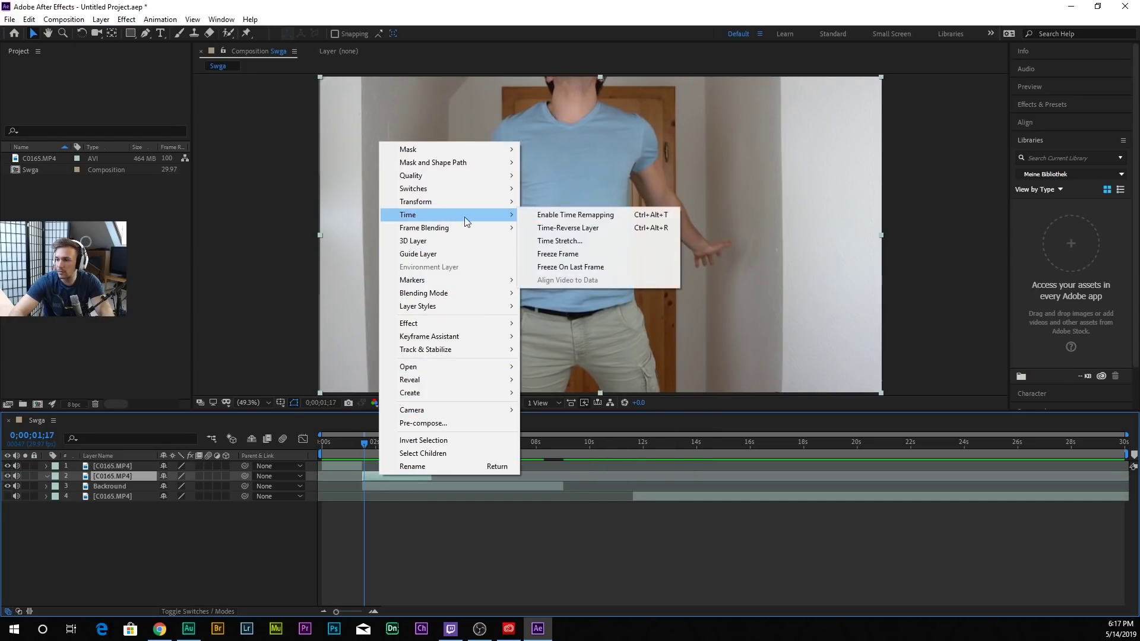
click(611, 254)
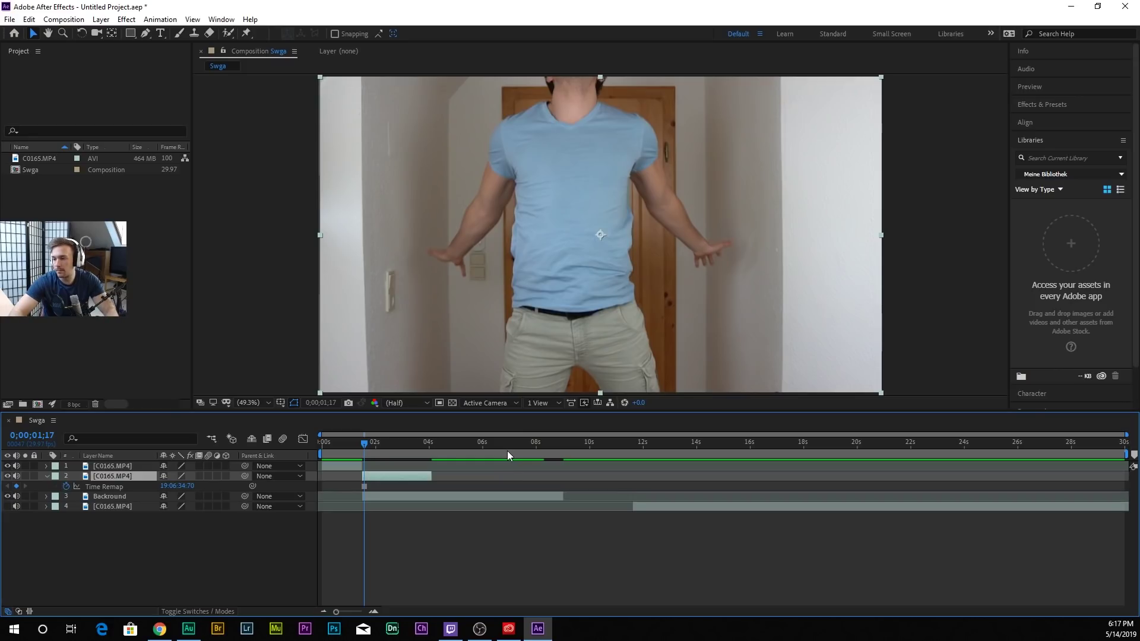
key(space)
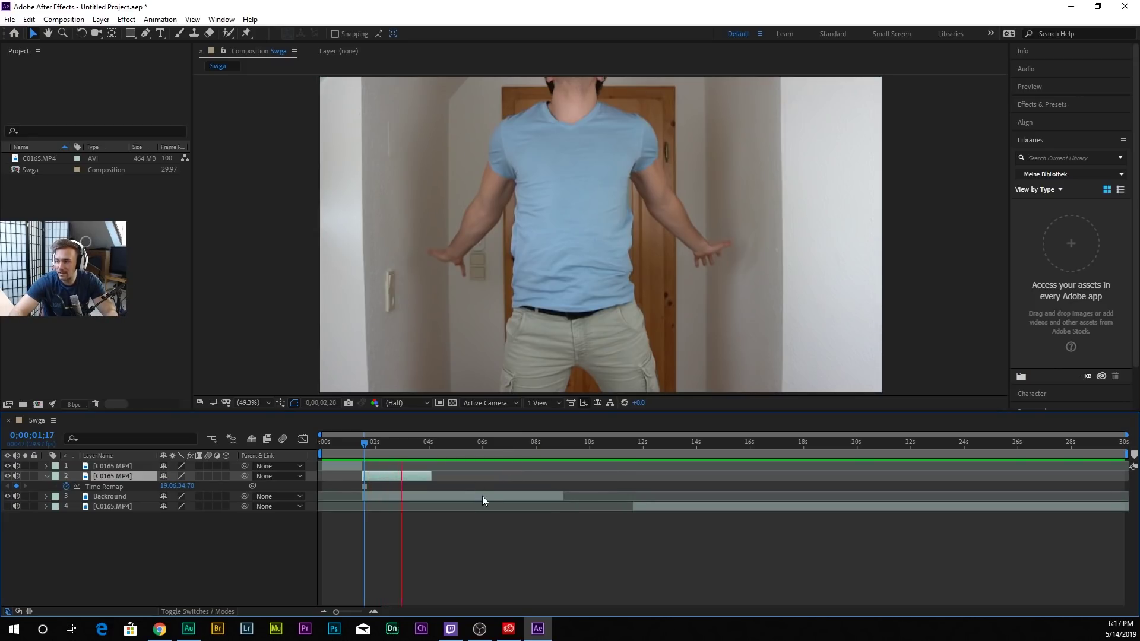
key(space)
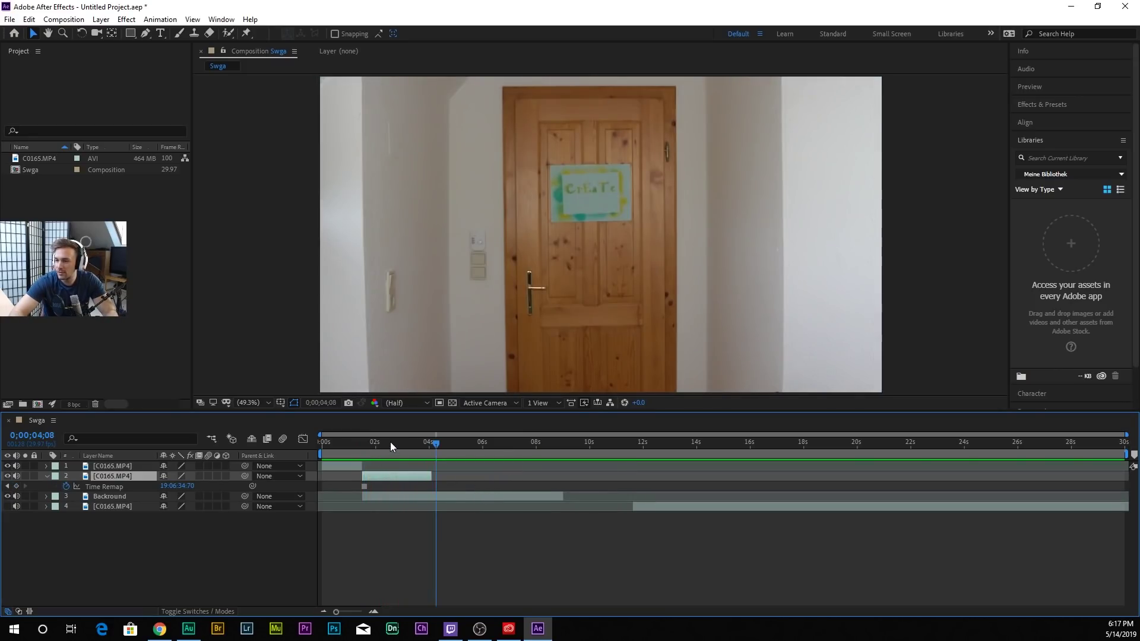
click(363, 446)
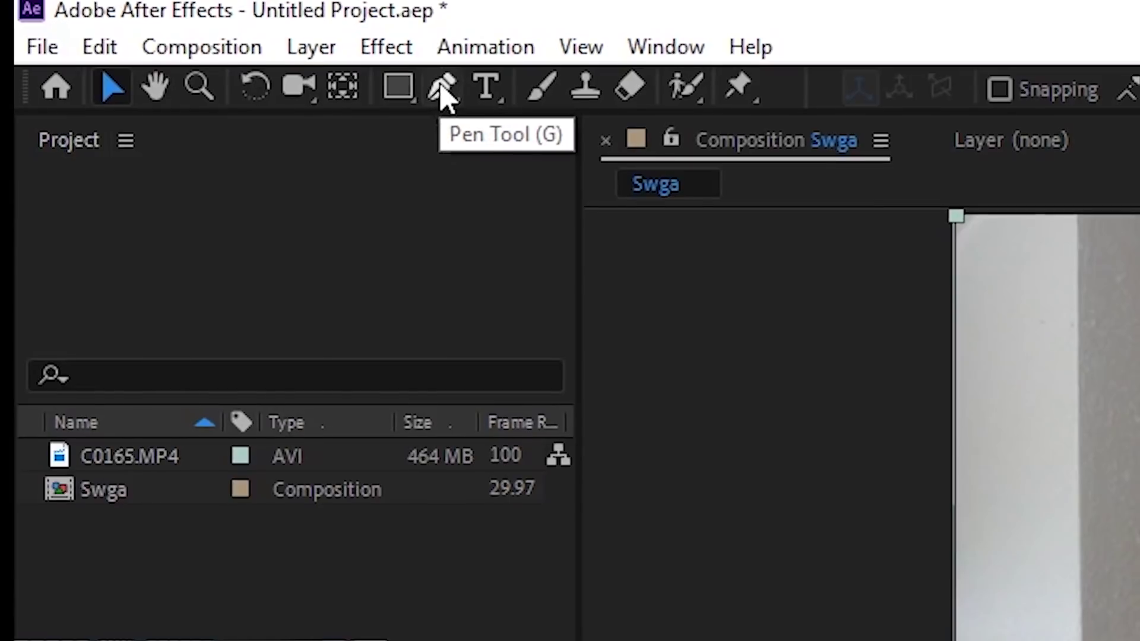
Step: With the Pen tool, start layer 2's mask along the man's neck and shoulder
click(442, 89)
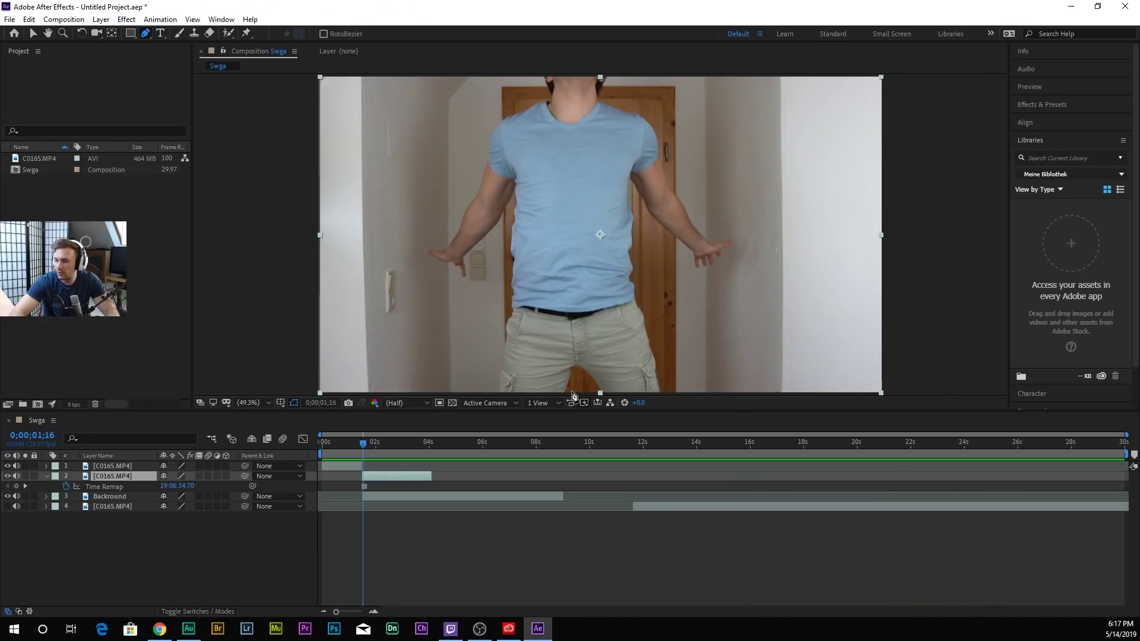
click(606, 77)
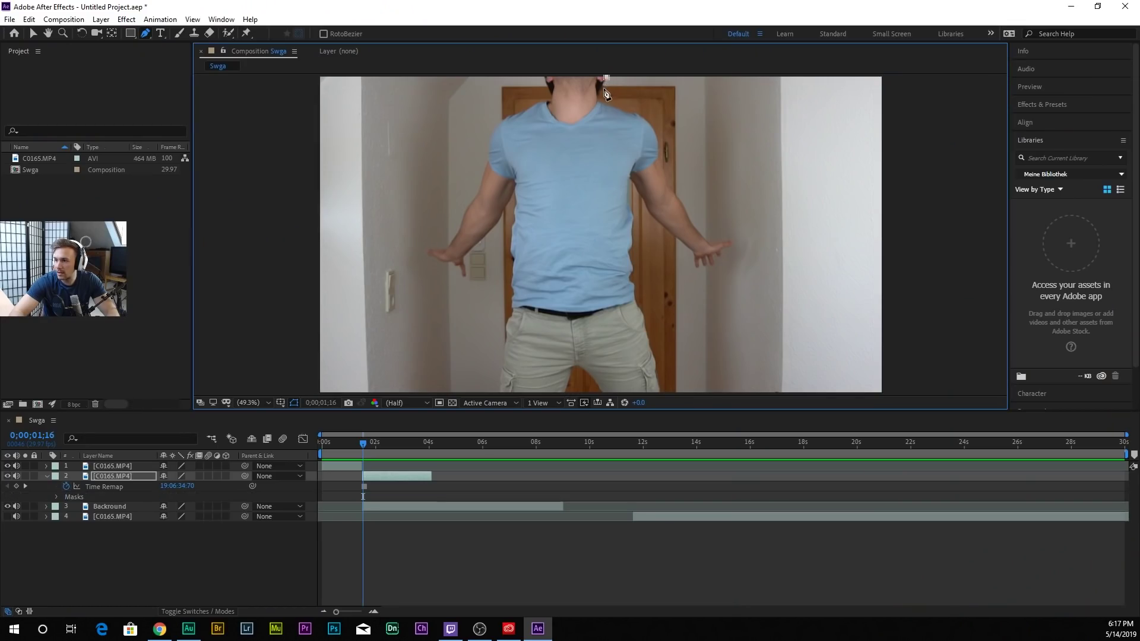
click(603, 85)
click(600, 95)
click(611, 104)
click(636, 109)
click(647, 122)
click(658, 131)
click(661, 141)
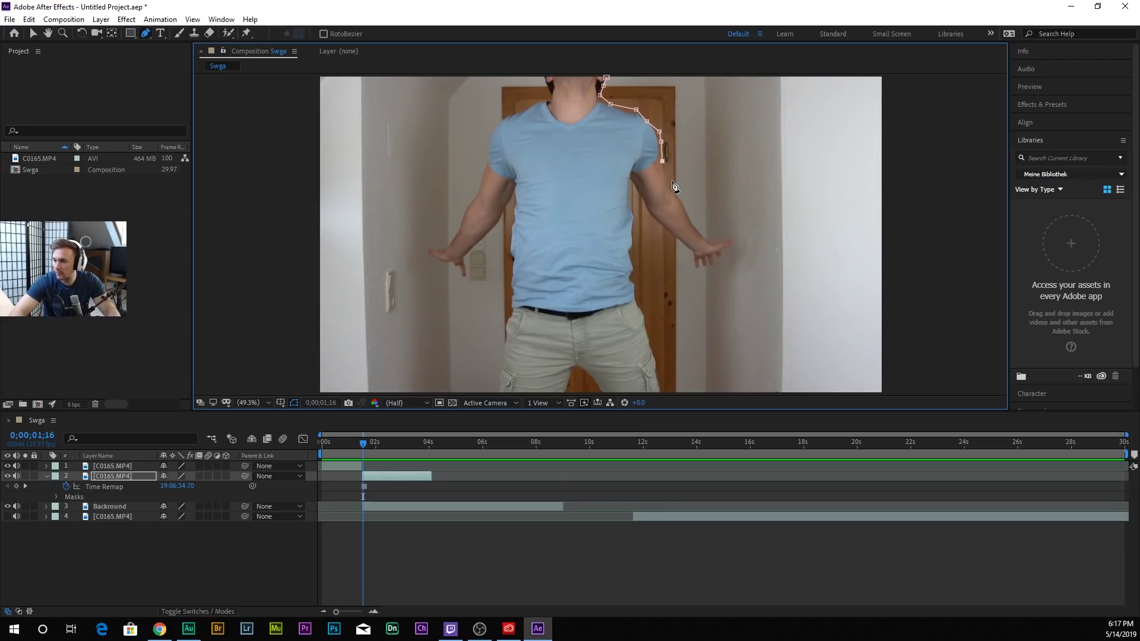
Step: Continue the mask down the arm, around the hand and back along the arm
click(671, 180)
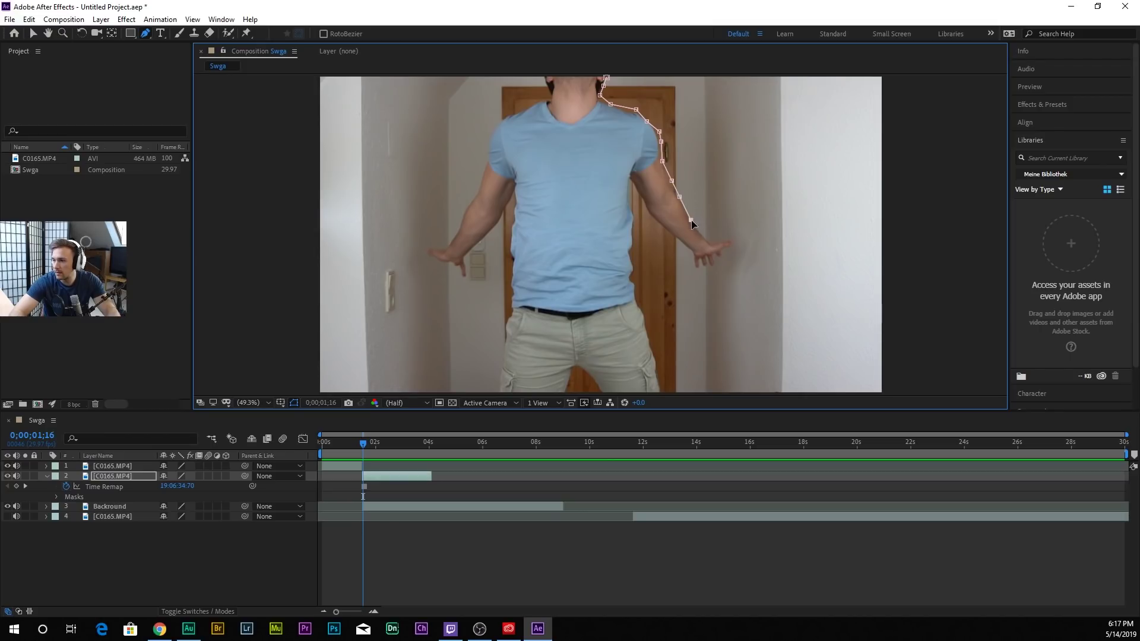
click(701, 231)
click(727, 249)
click(721, 256)
click(716, 268)
click(704, 268)
click(687, 262)
click(685, 246)
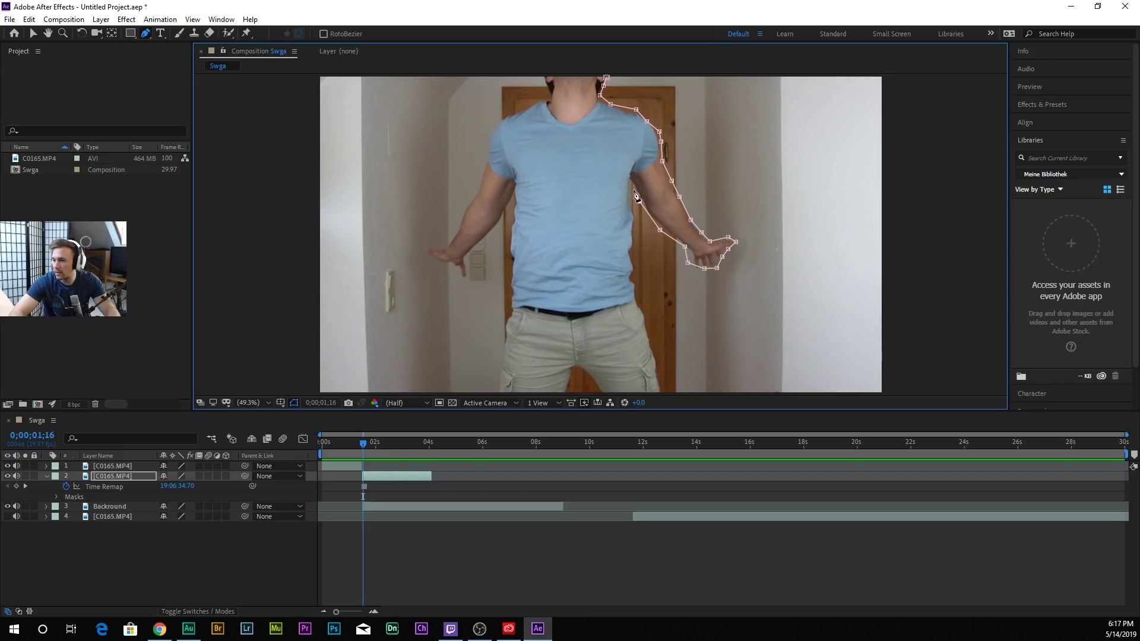
click(638, 214)
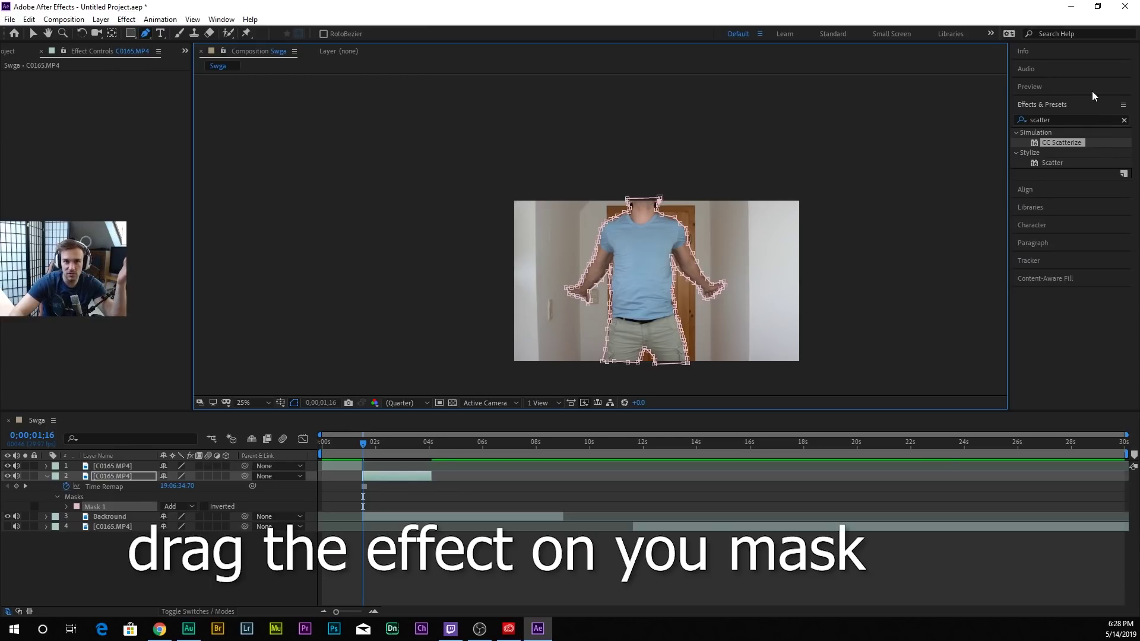
Step: Apply CC Scatterize to layer 2, keyframe Scatter from 0 to 320, and preview
drag(1062, 142, 656, 300)
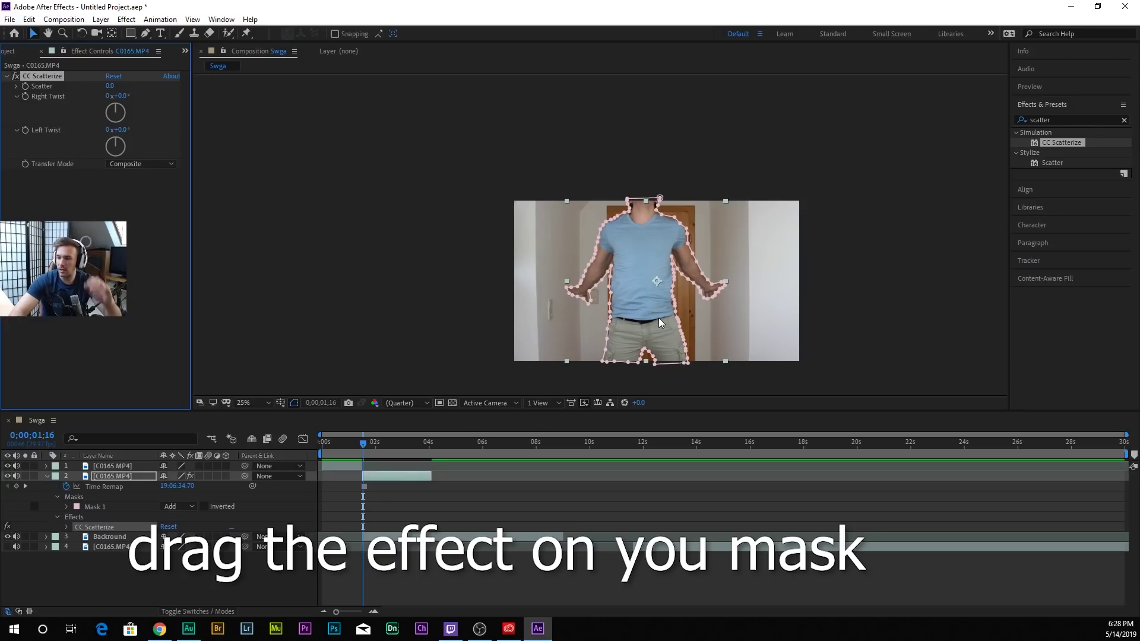
click(66, 526)
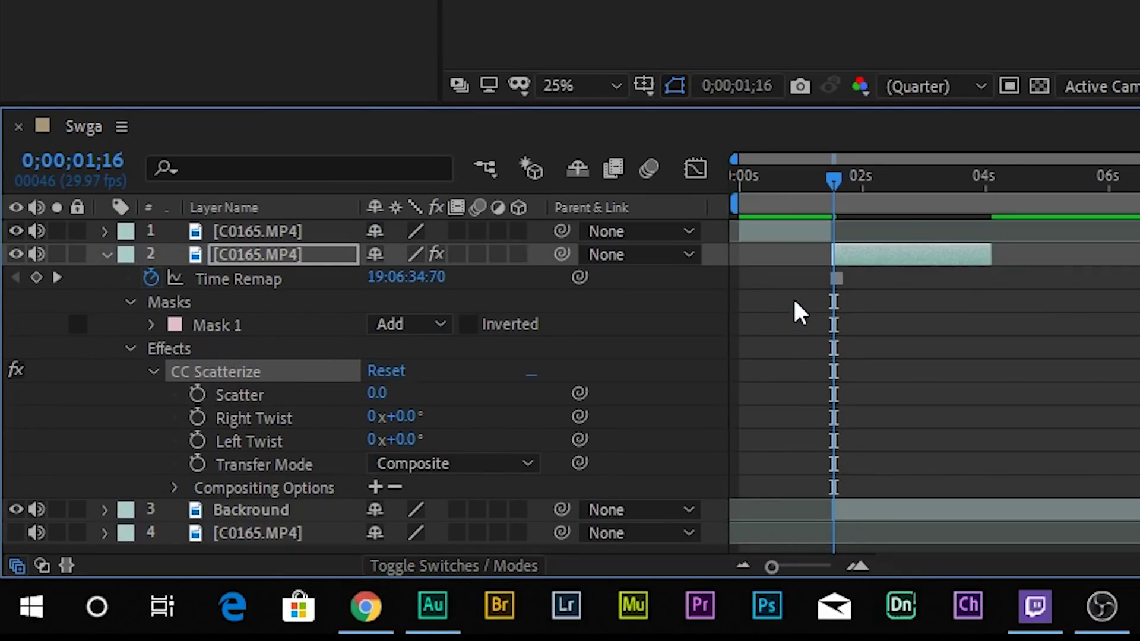
click(197, 395)
drag(367, 445, 398, 445)
drag(168, 536, 336, 514)
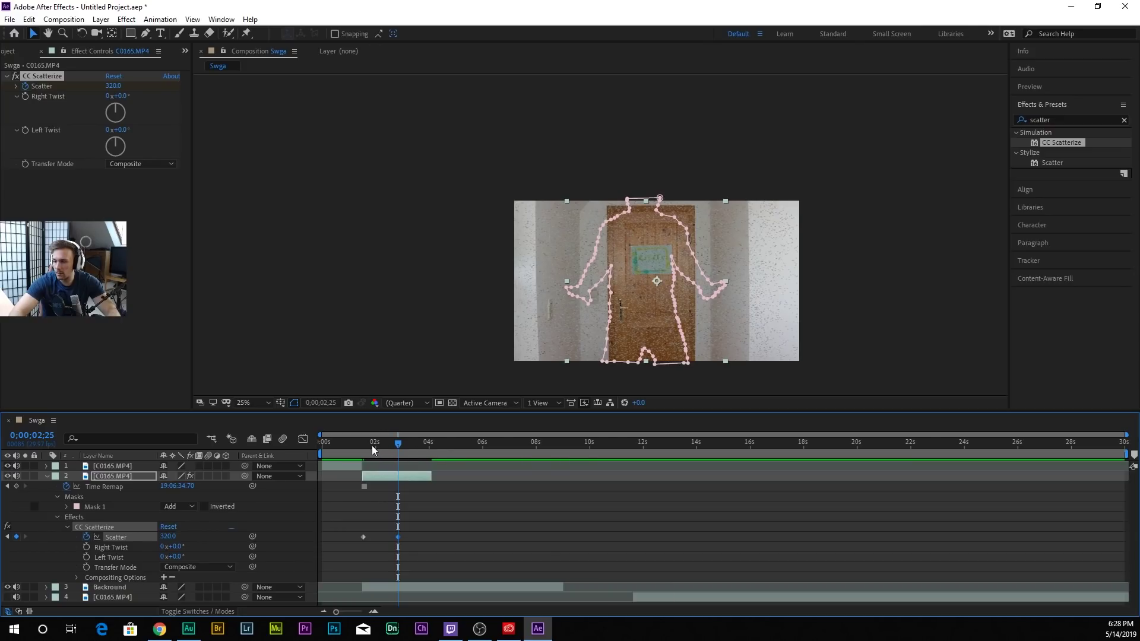
drag(371, 444, 336, 446)
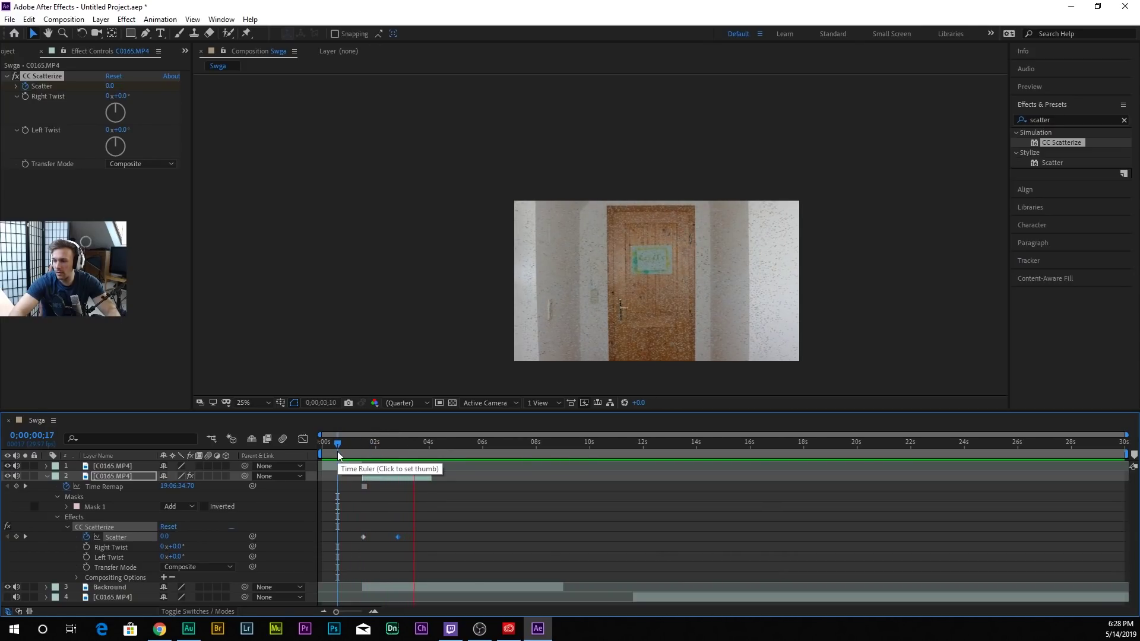
key(space)
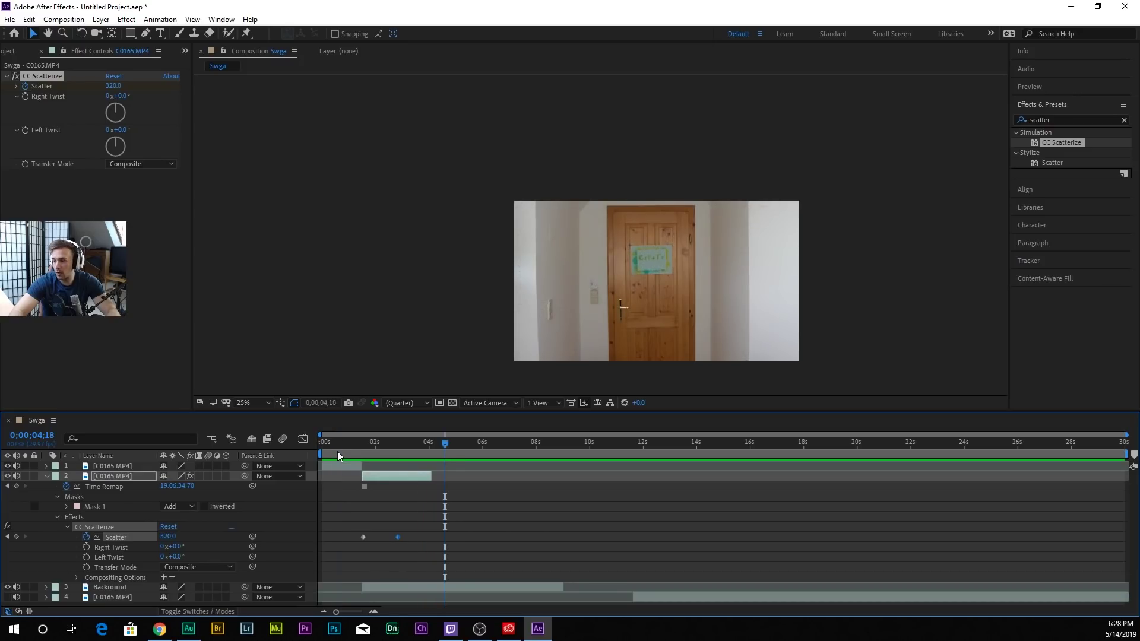
key(space)
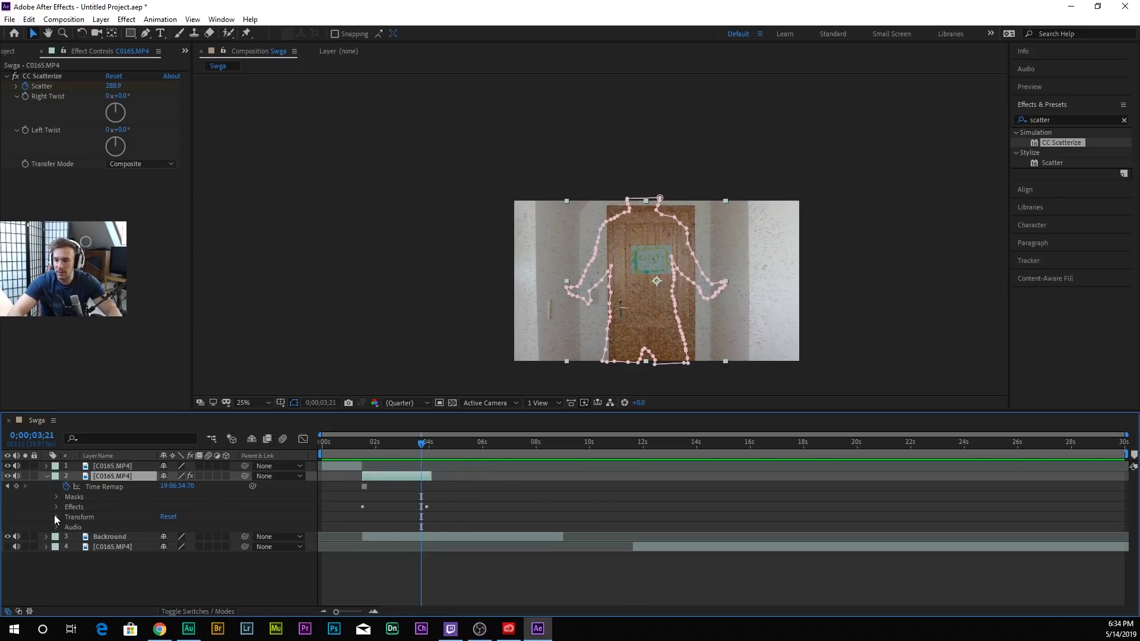
Step: Keyframe layer 2's Opacity from 100% near 1;19 down to 0% around 4;02
click(55, 515)
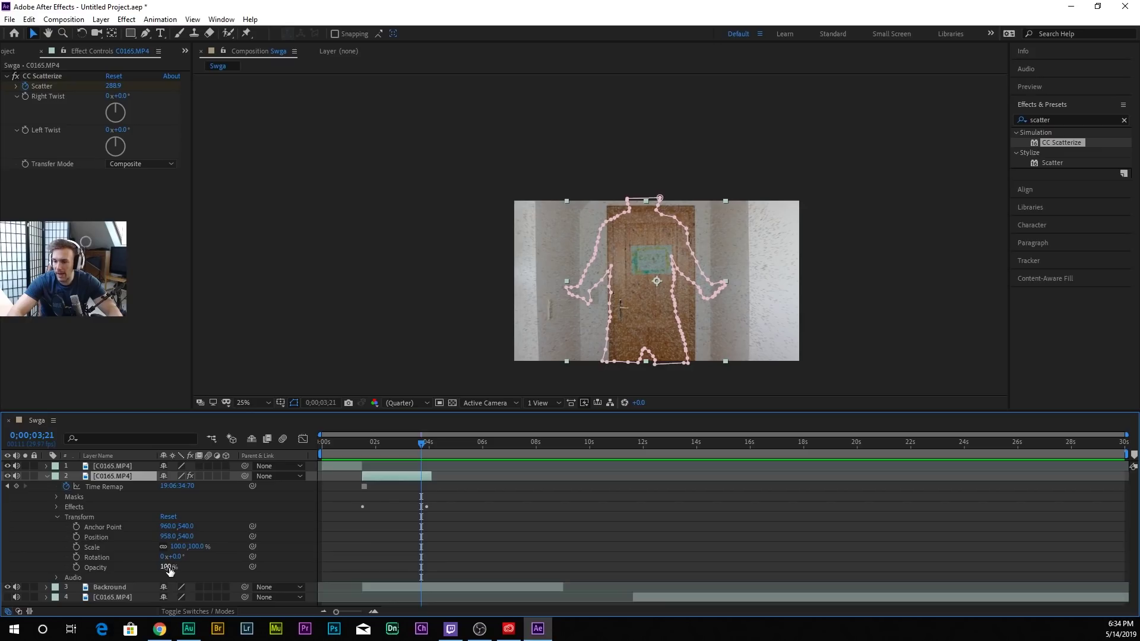
drag(414, 446, 365, 450)
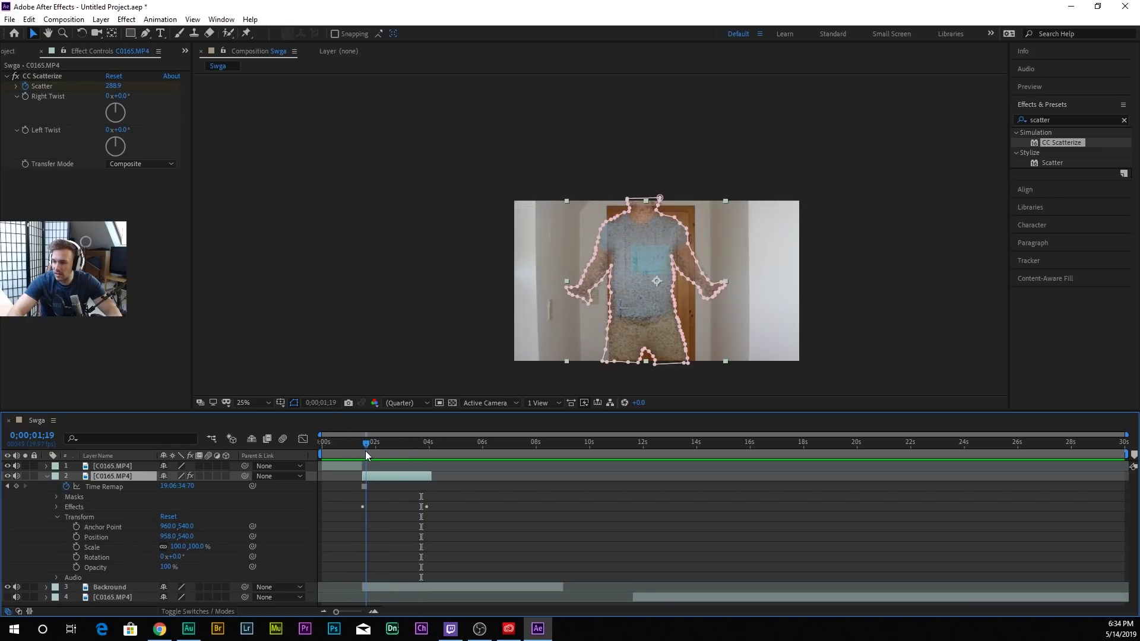
click(77, 565)
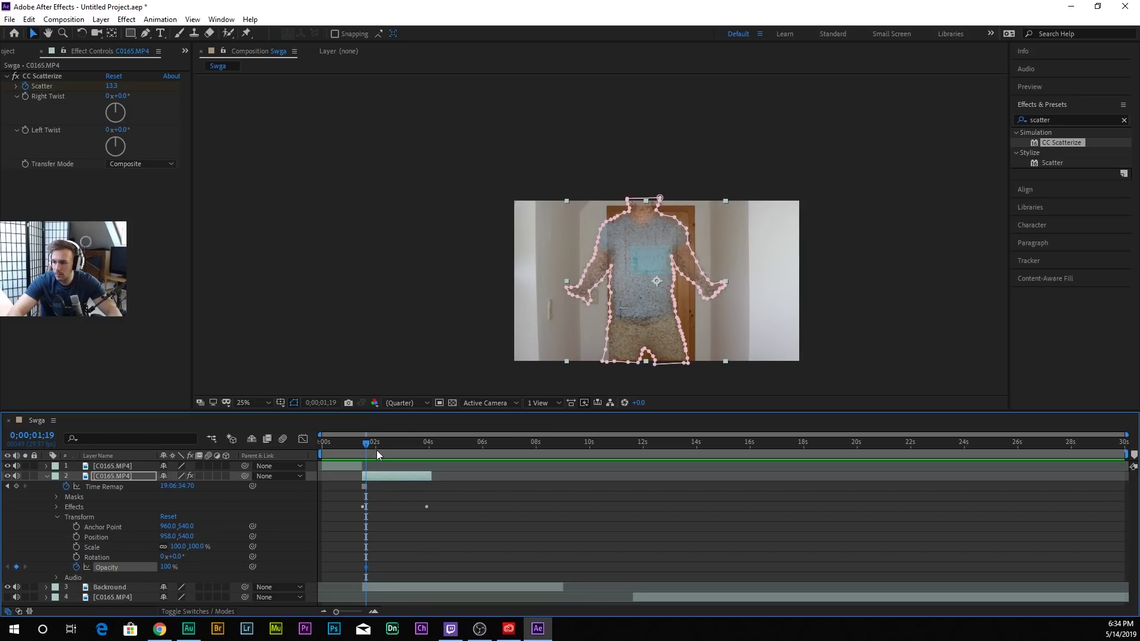
drag(376, 449, 429, 449)
drag(168, 566, 110, 566)
key(space)
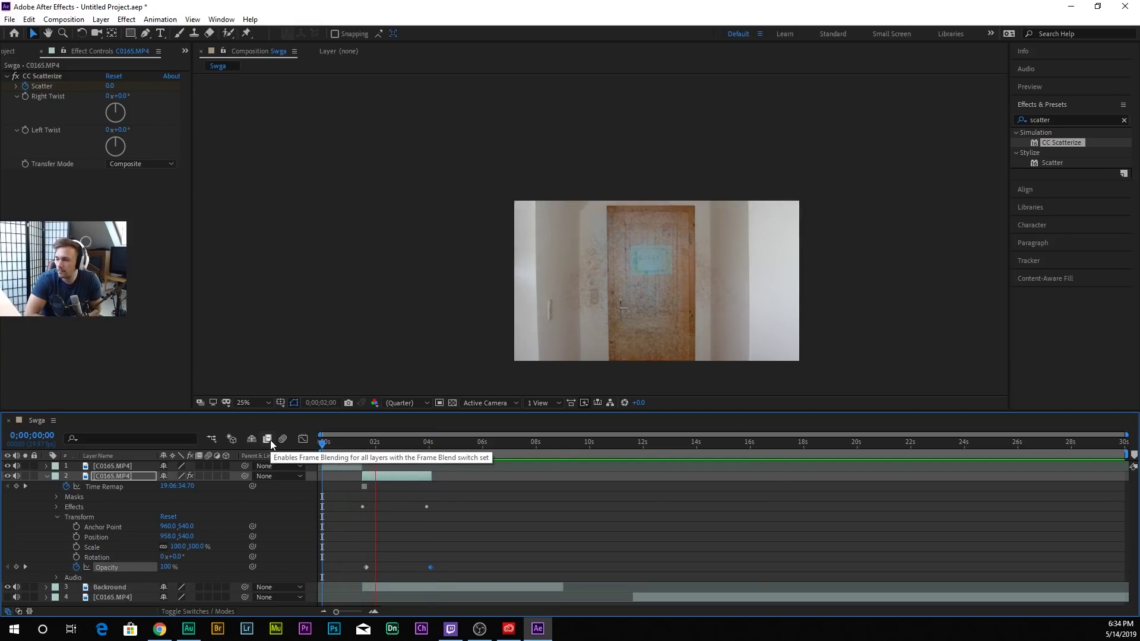
Step: Trim the Backround layer's out point to end near 4 seconds
key(space)
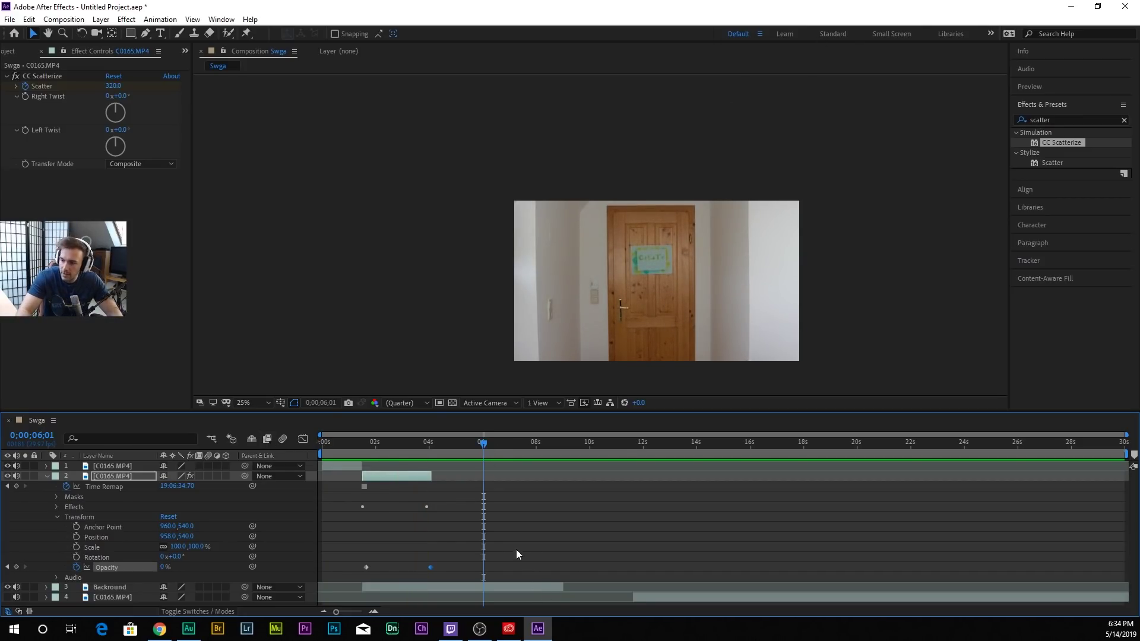
click(555, 592)
drag(562, 590, 468, 590)
Step: Slide the door clip layer earlier to start right after the scatter, then preview
drag(632, 597, 463, 596)
drag(708, 443, 938, 465)
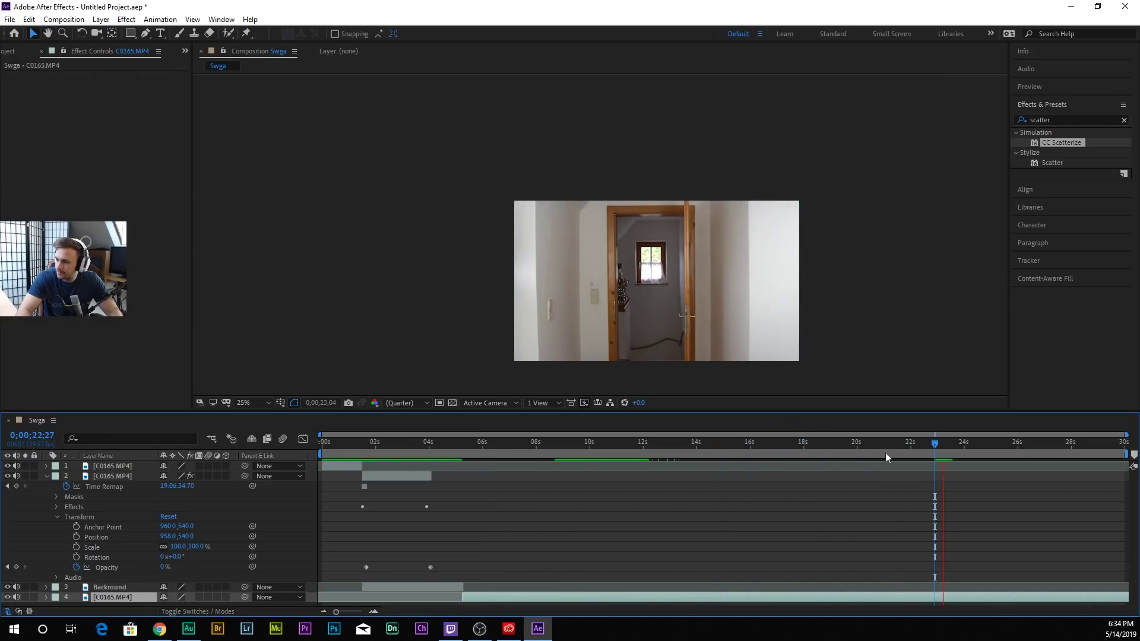
click(731, 443)
drag(468, 592, 507, 607)
key(space)
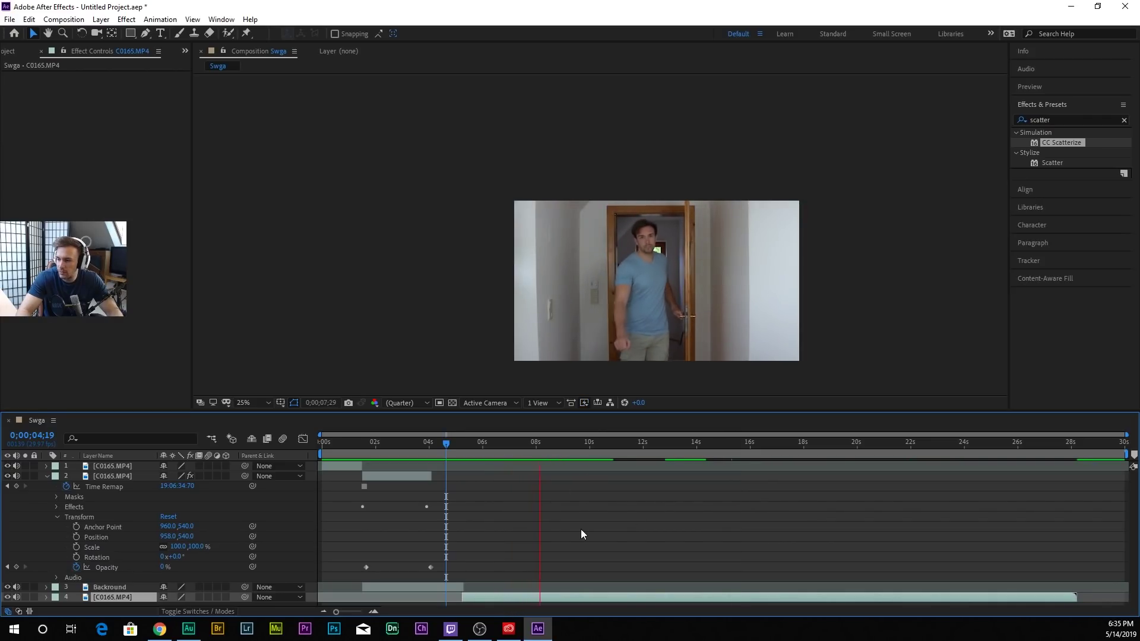
key(ctrl+z)
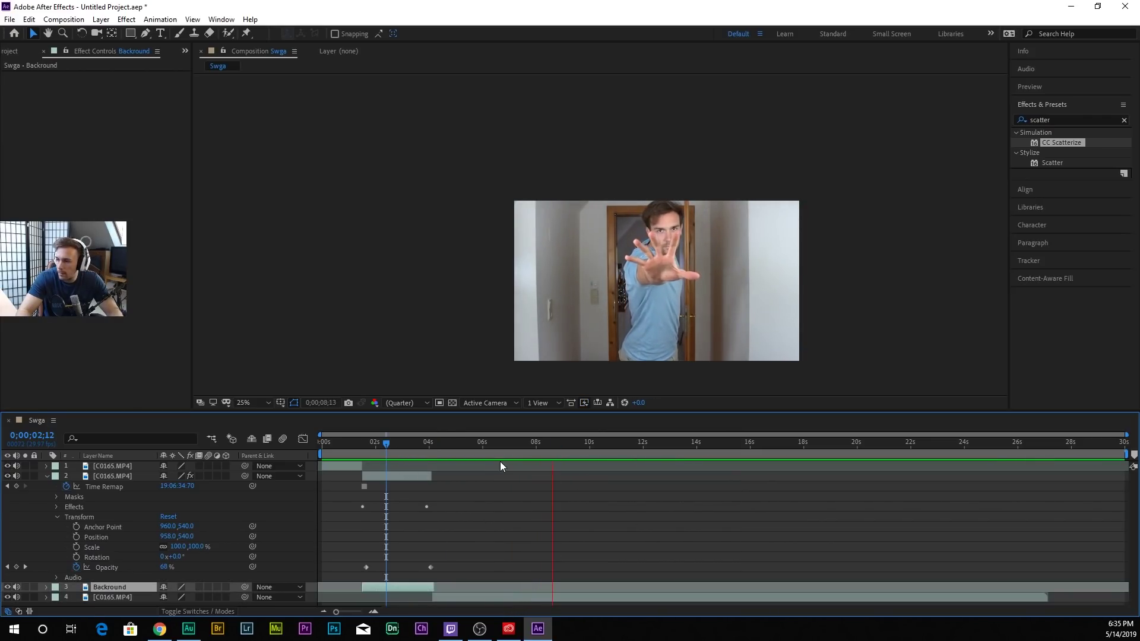
key(space)
Step: Split the C0165.MP4 door clip layer at 0;00;08;21
key(c)
click(564, 598)
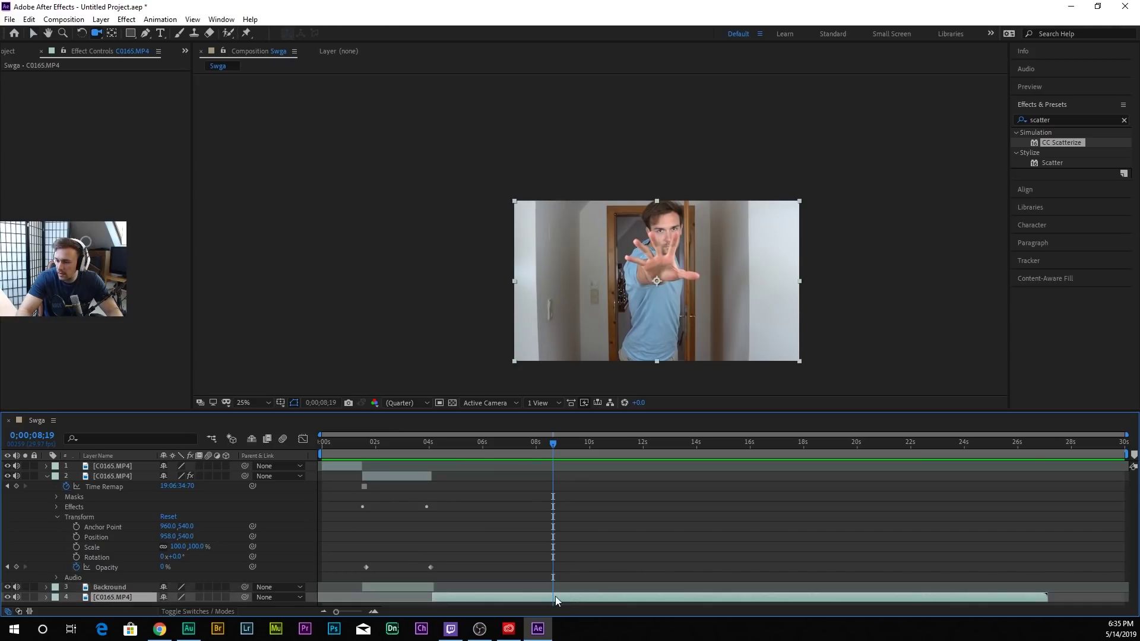
click(28, 19)
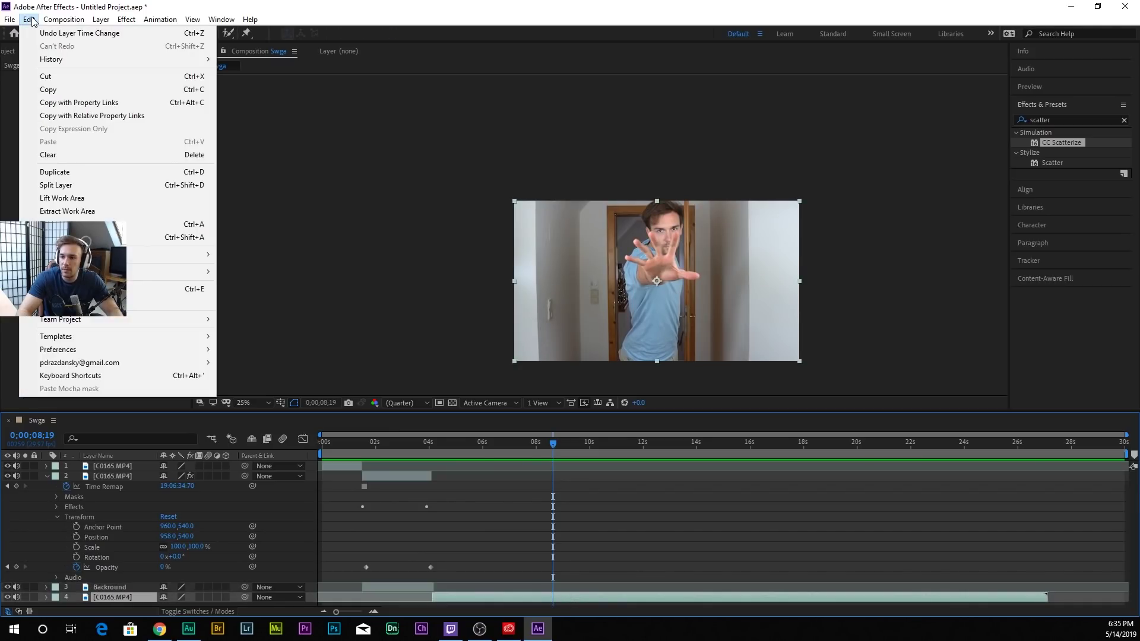
click(98, 185)
Step: Split the door clip again at 13;15 and move it below layer 6
click(682, 442)
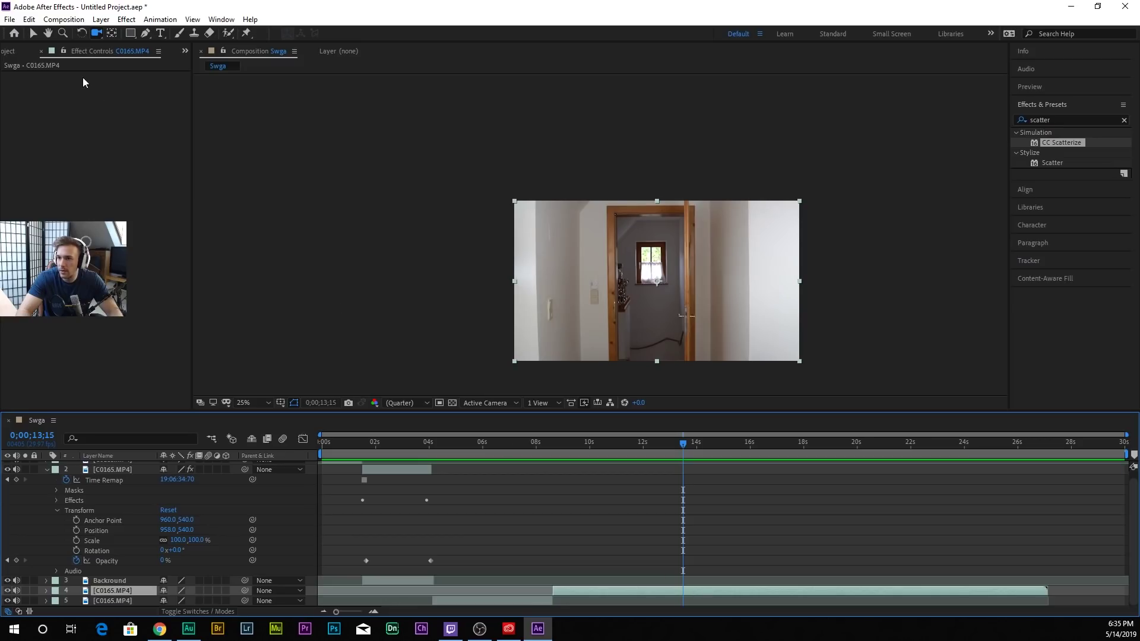
click(9, 19)
click(26, 21)
click(26, 21)
click(93, 189)
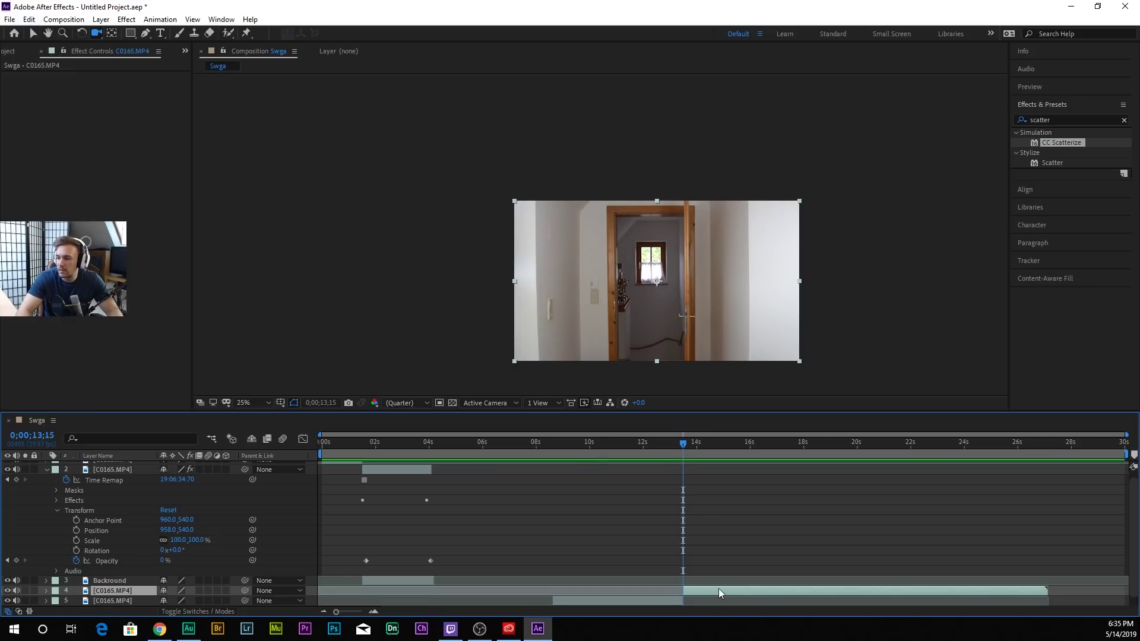
scroll(715, 590, down, 1)
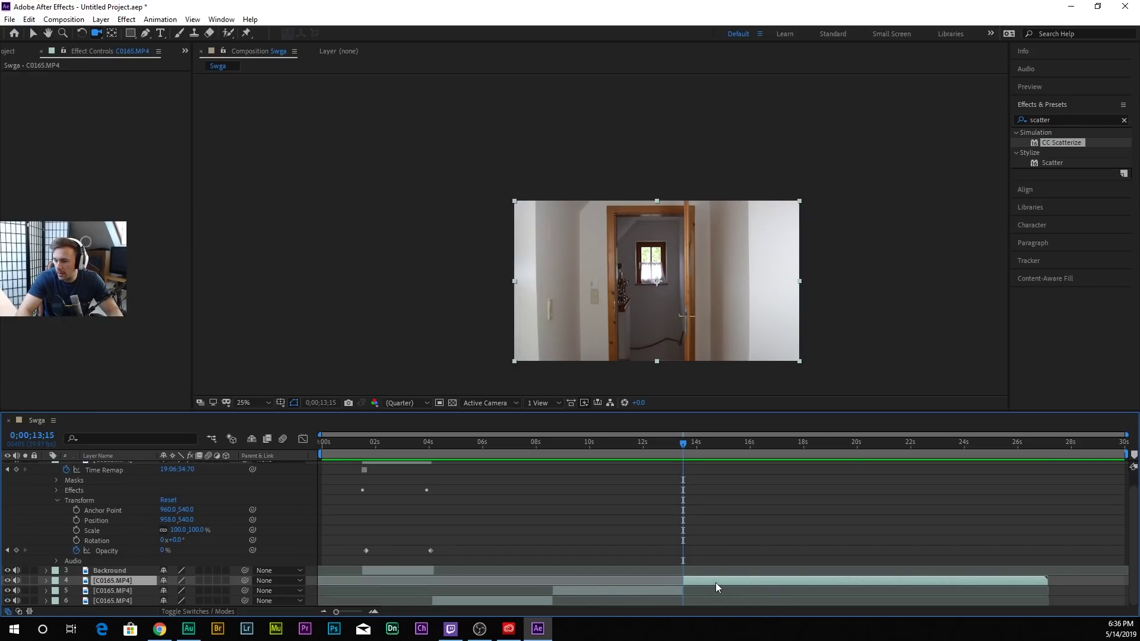
drag(112, 580, 119, 607)
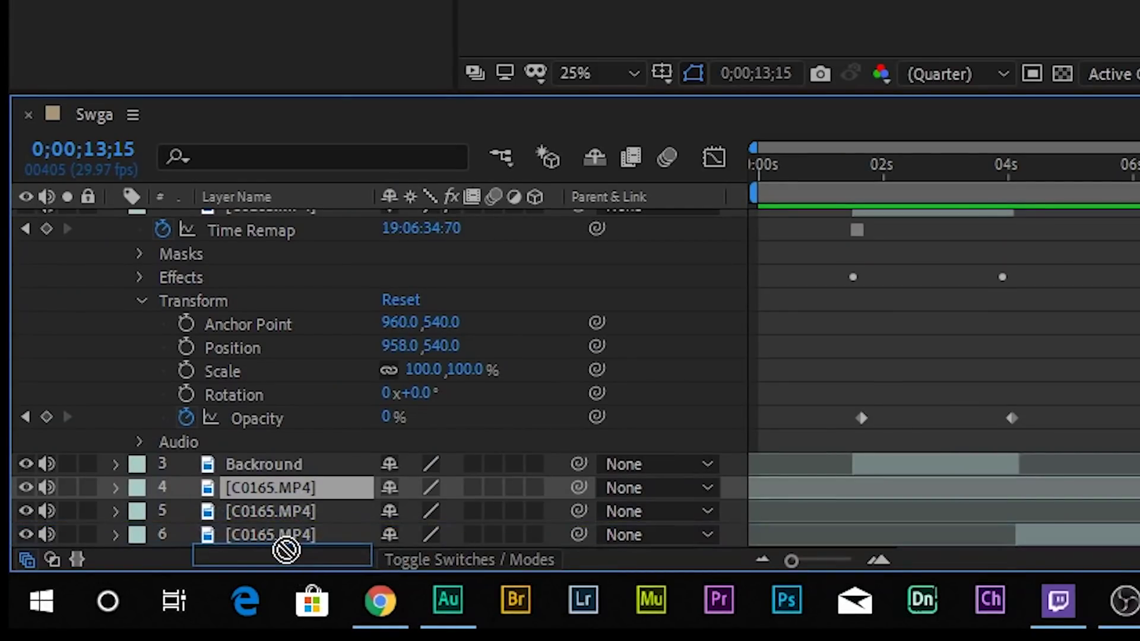
drag(286, 550, 308, 537)
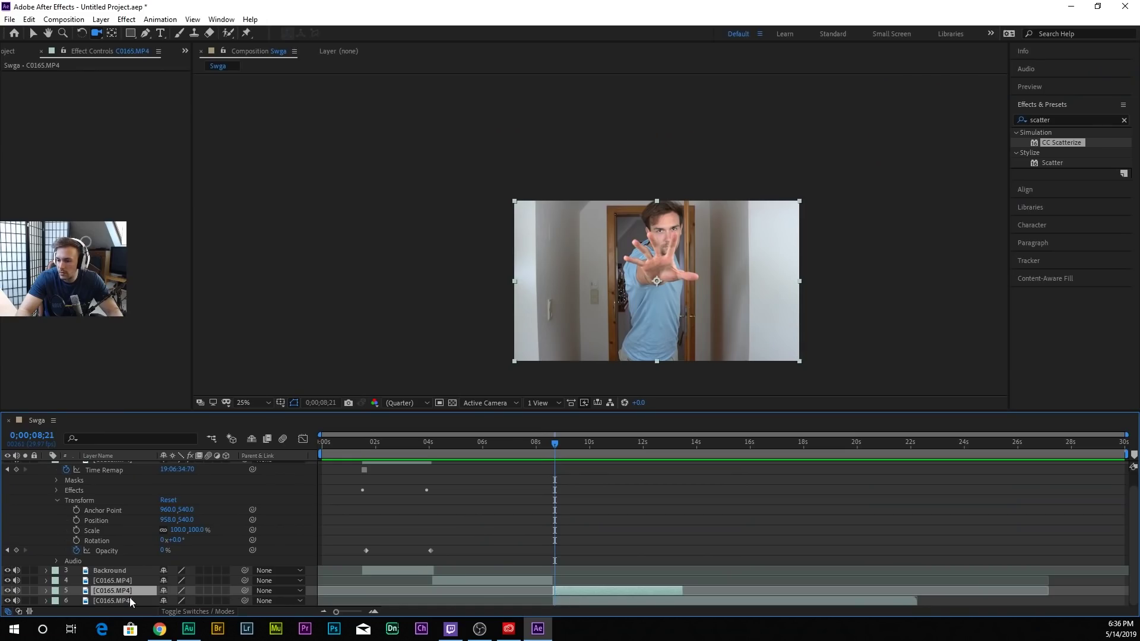
Step: Freeze layer 5 on its current frame at 0;00;08;21
right_click(113, 588)
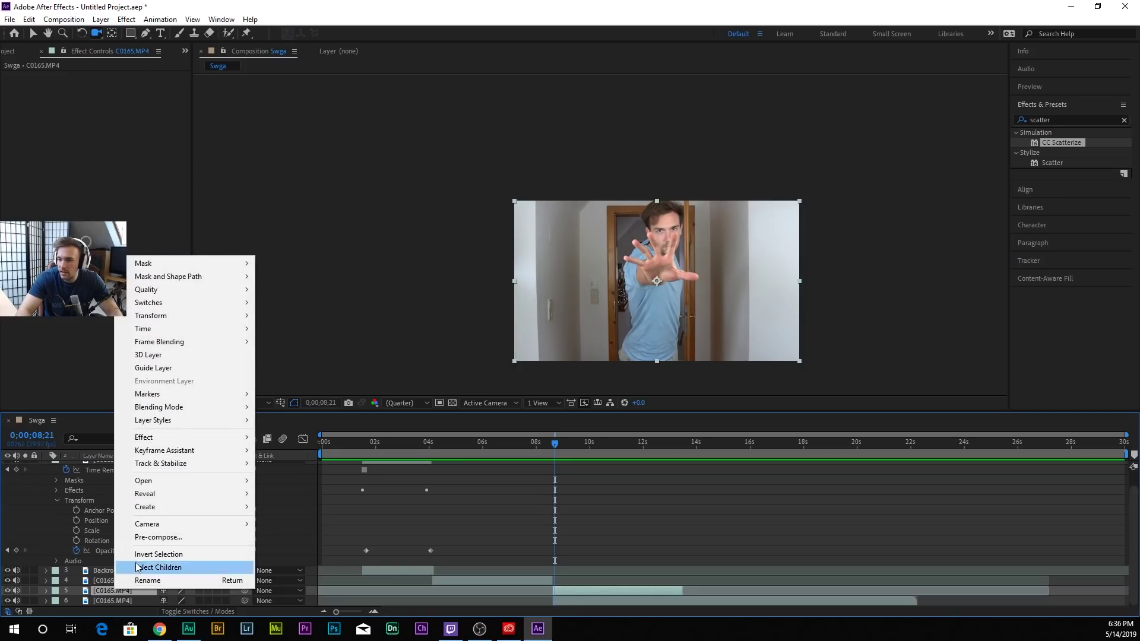
mouse_move(200, 330)
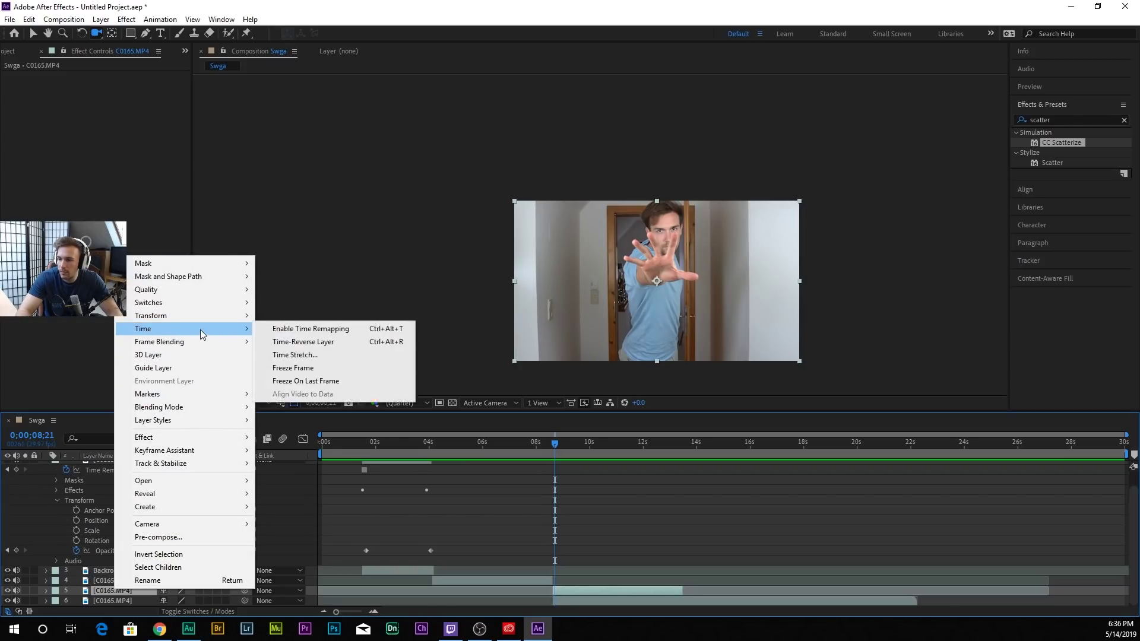
click(341, 368)
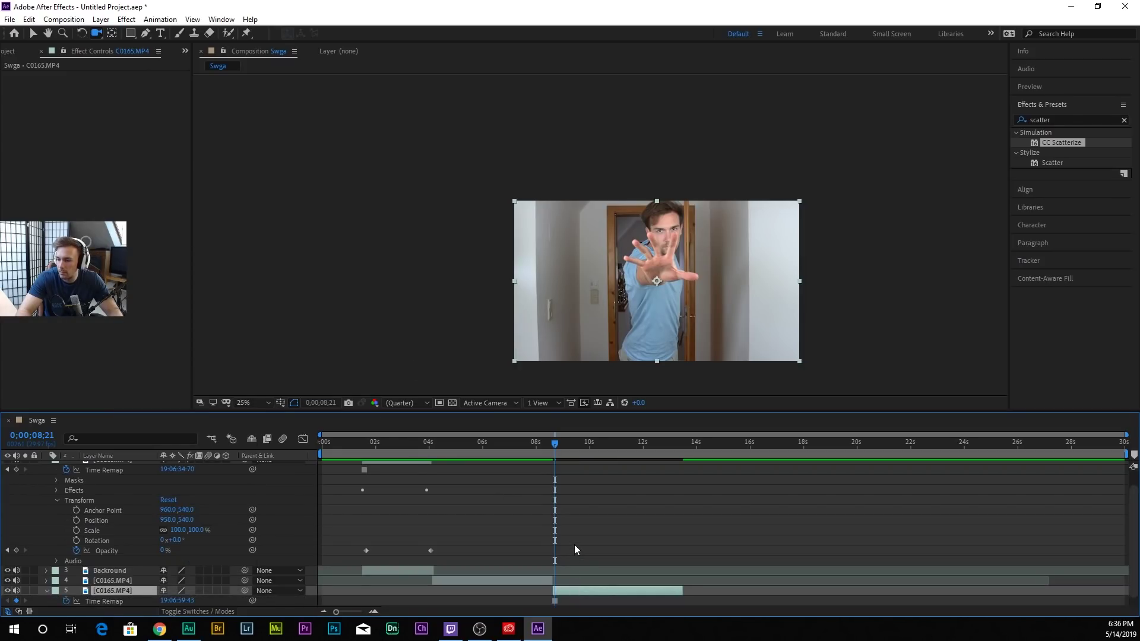
Step: With the Pen tool, zoom the viewer and place the first mask points around the man
key(g)
scroll(634, 368, up, 2)
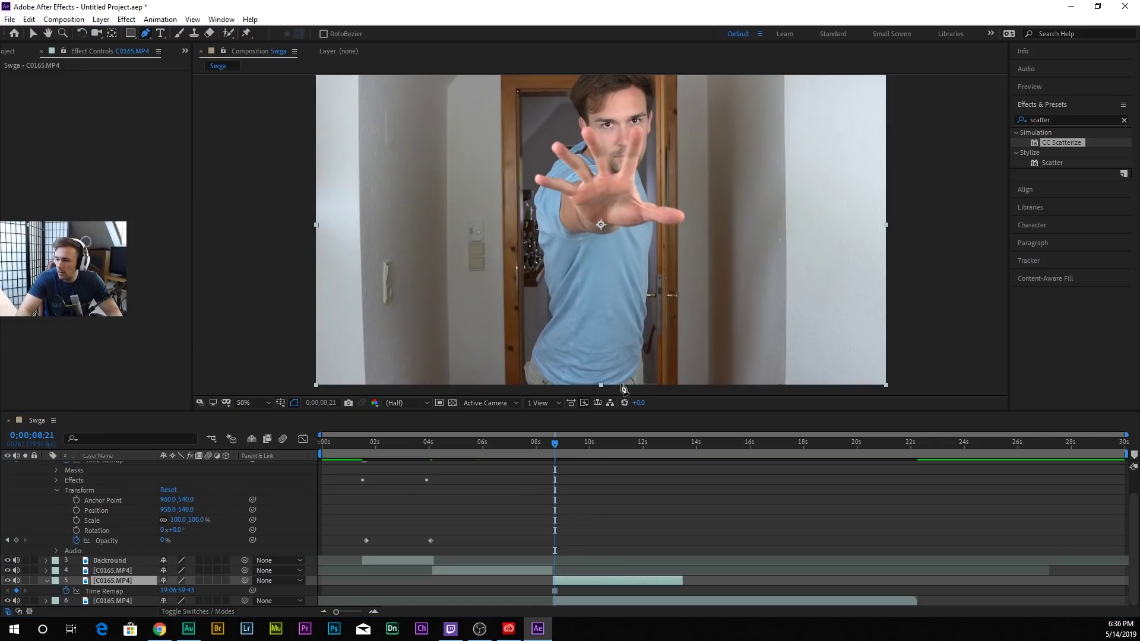
scroll(651, 381, up, 1)
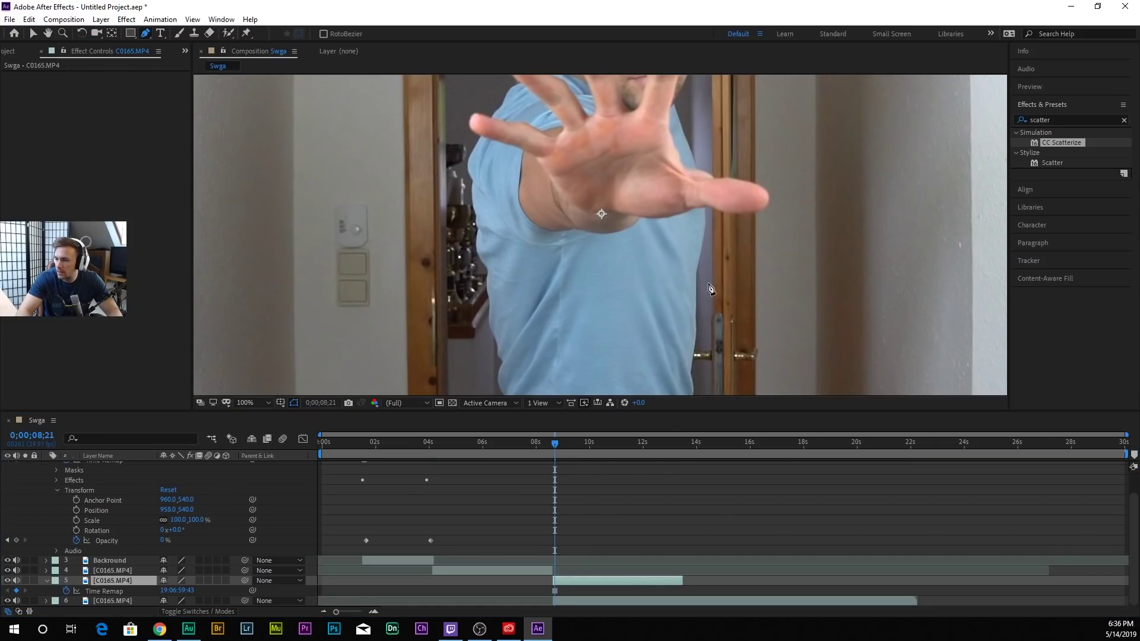
click(705, 243)
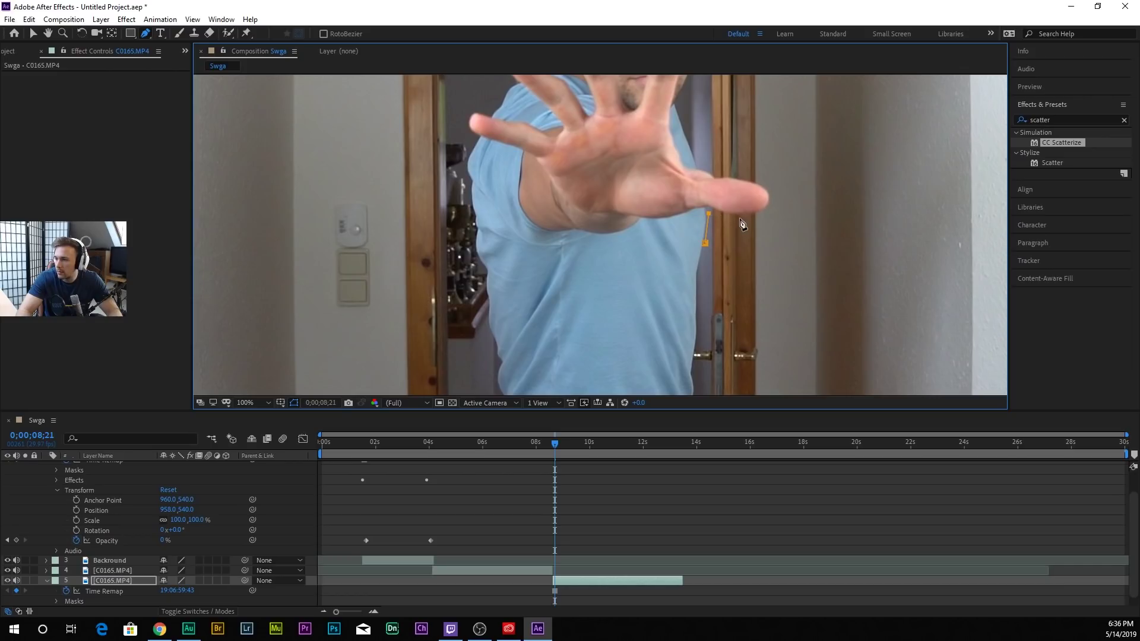
click(735, 215)
Step: Find the Shatter effect in Effects & Presets and apply it to the frozen layer 5
key(ctrl+f)
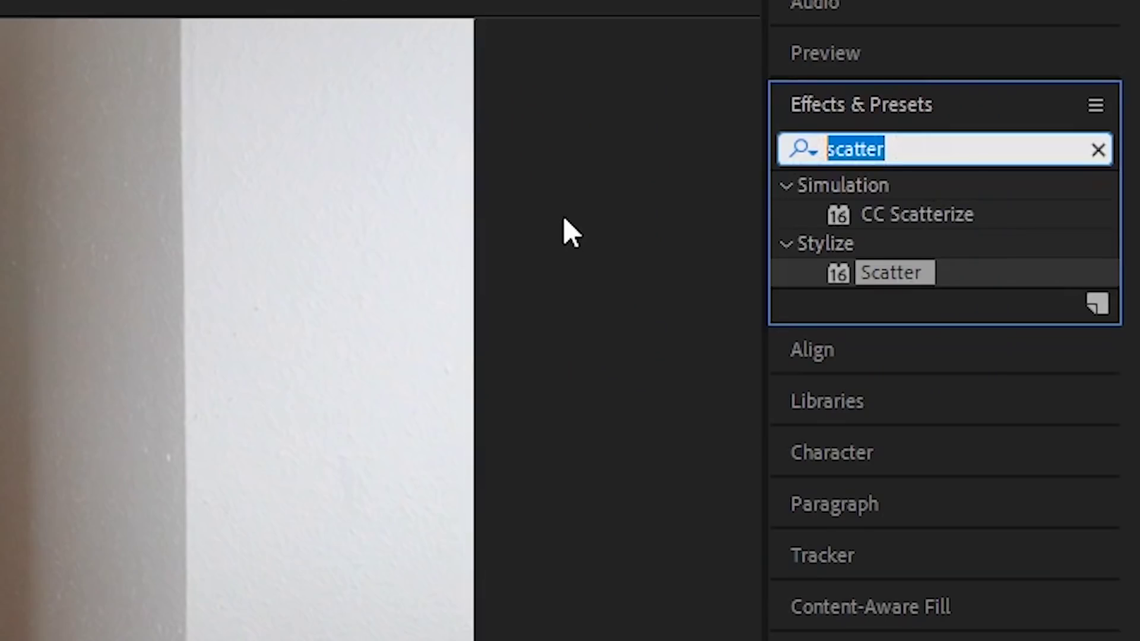
text(shatter)
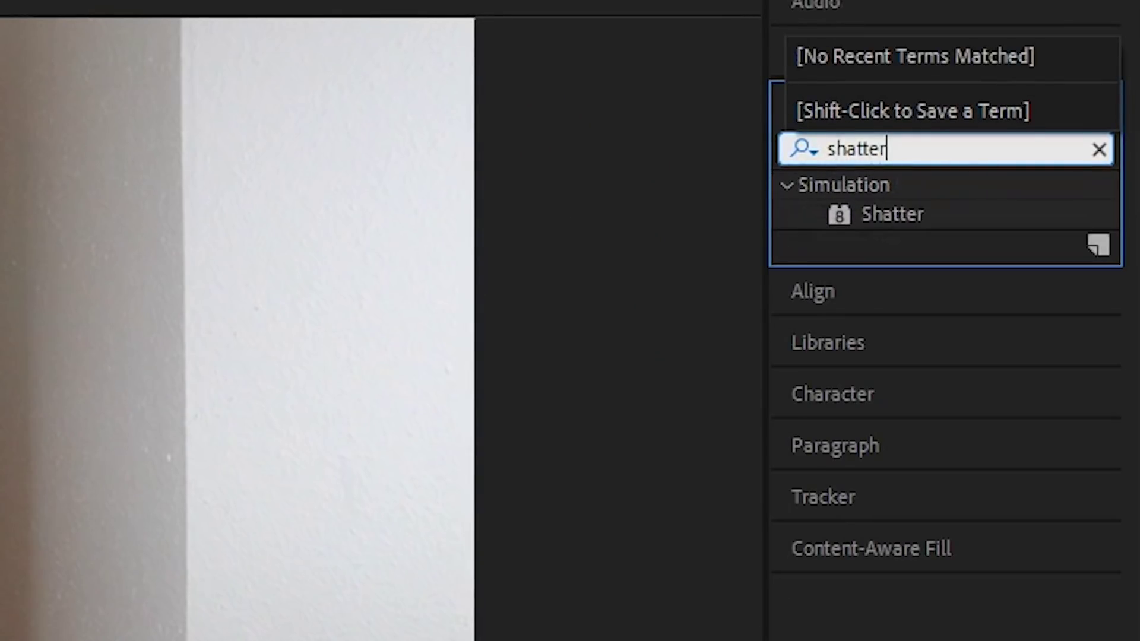
drag(892, 214, 564, 231)
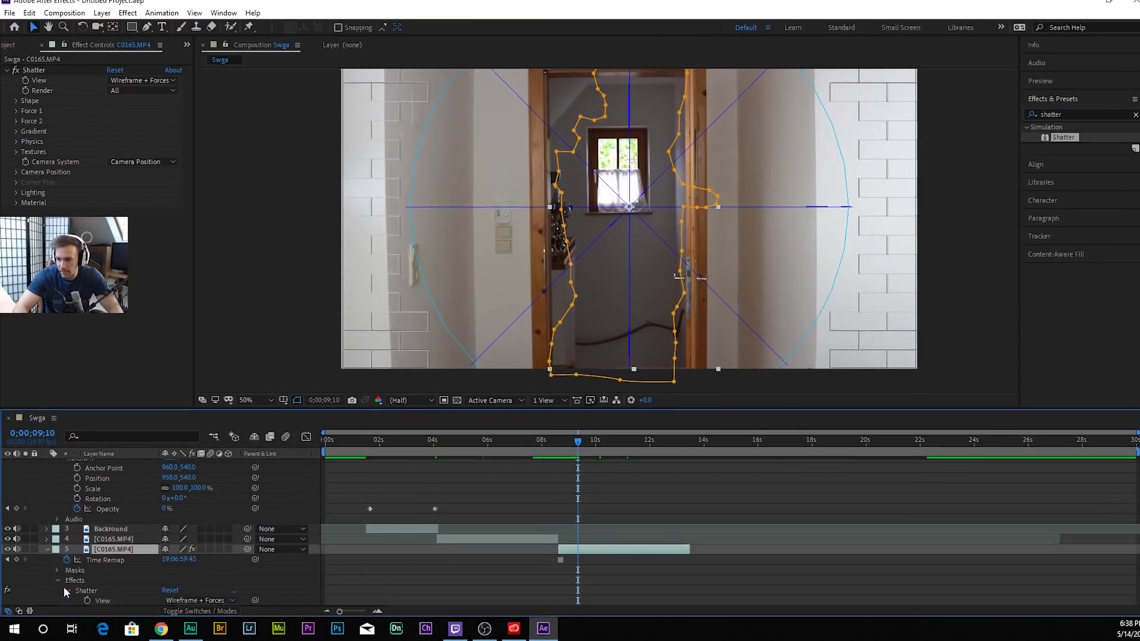
Step: Set Shatter's View to Rendered and its Shape pattern to Glass
click(63, 586)
scroll(83, 561, up, 2)
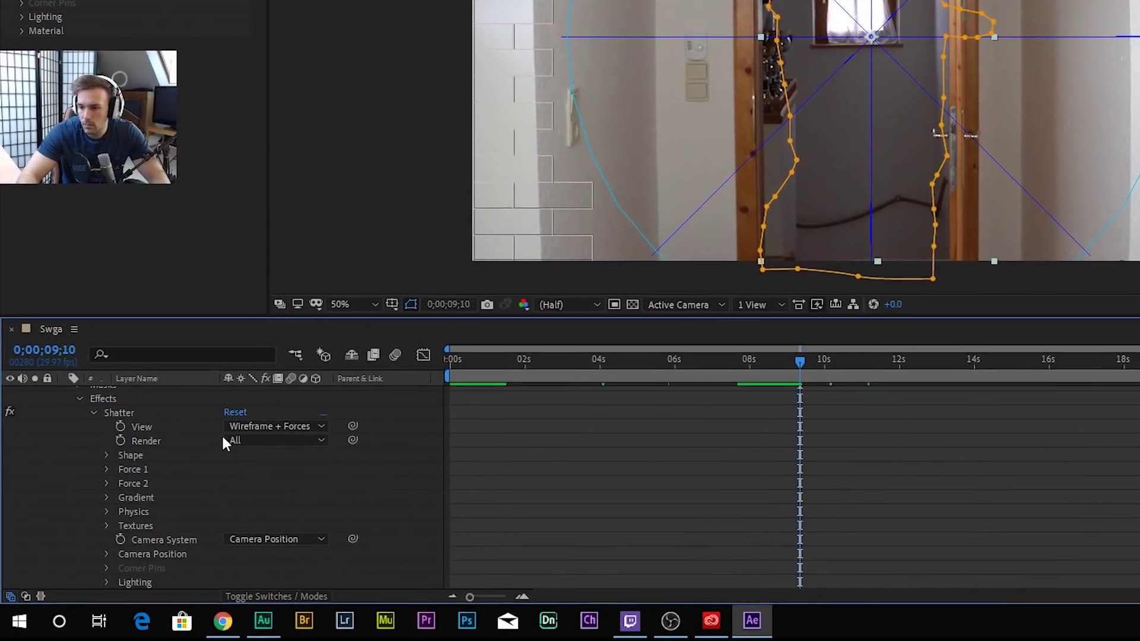
click(275, 426)
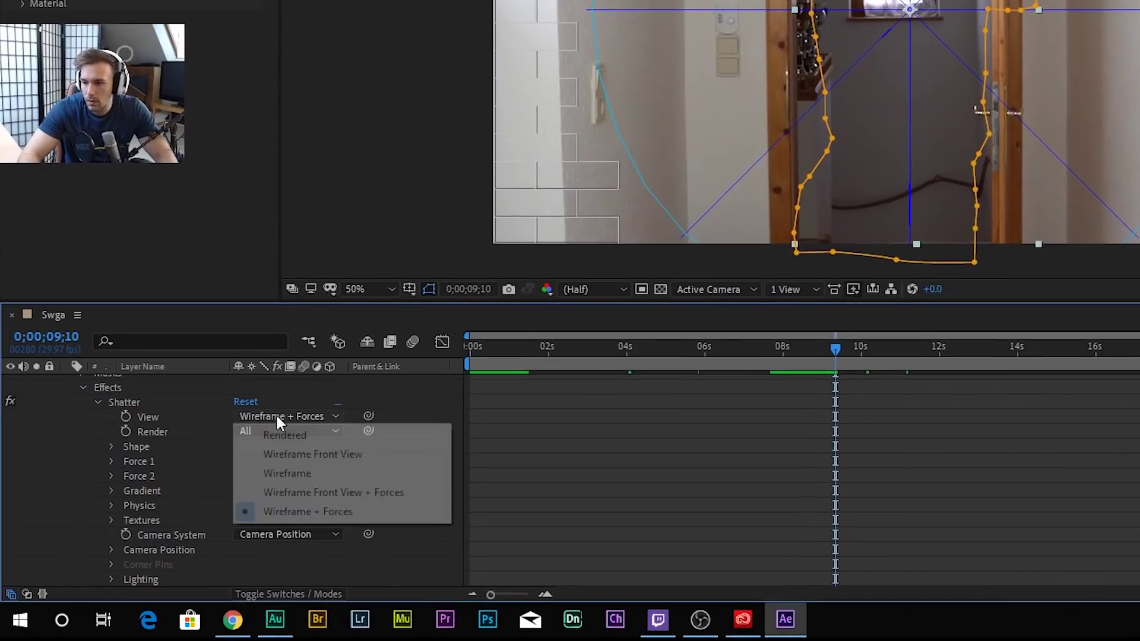
click(279, 442)
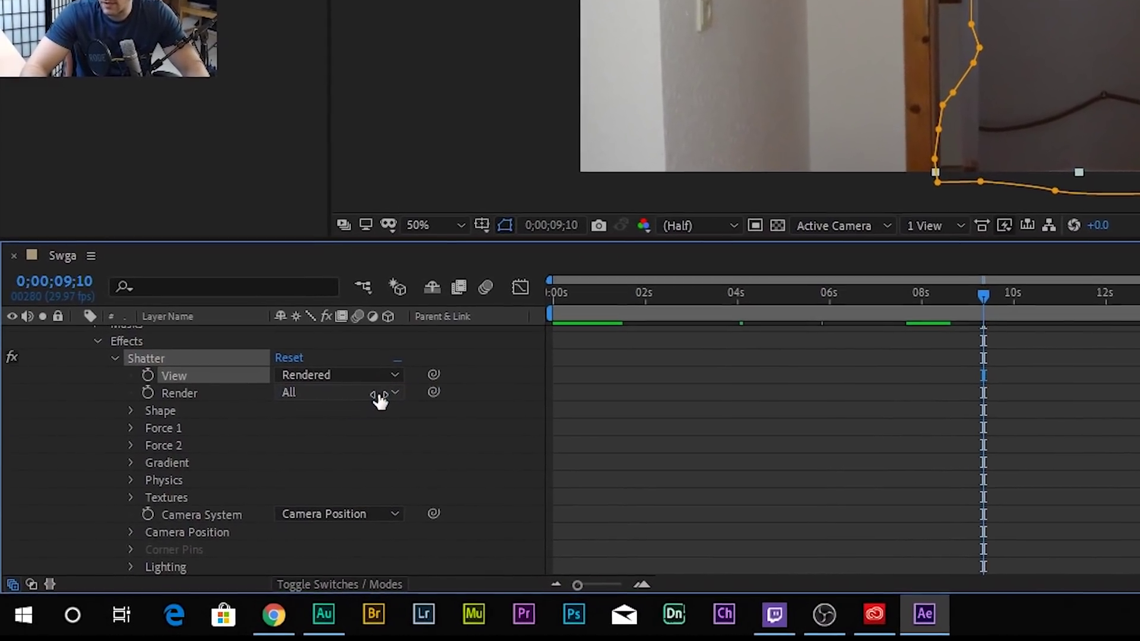
click(147, 384)
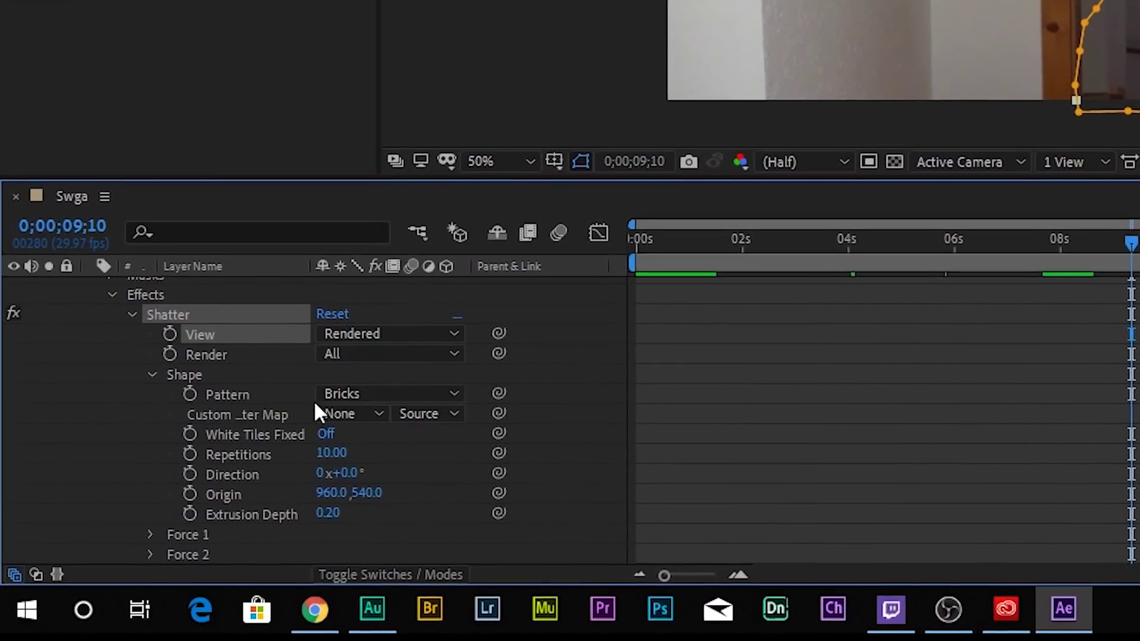
click(405, 406)
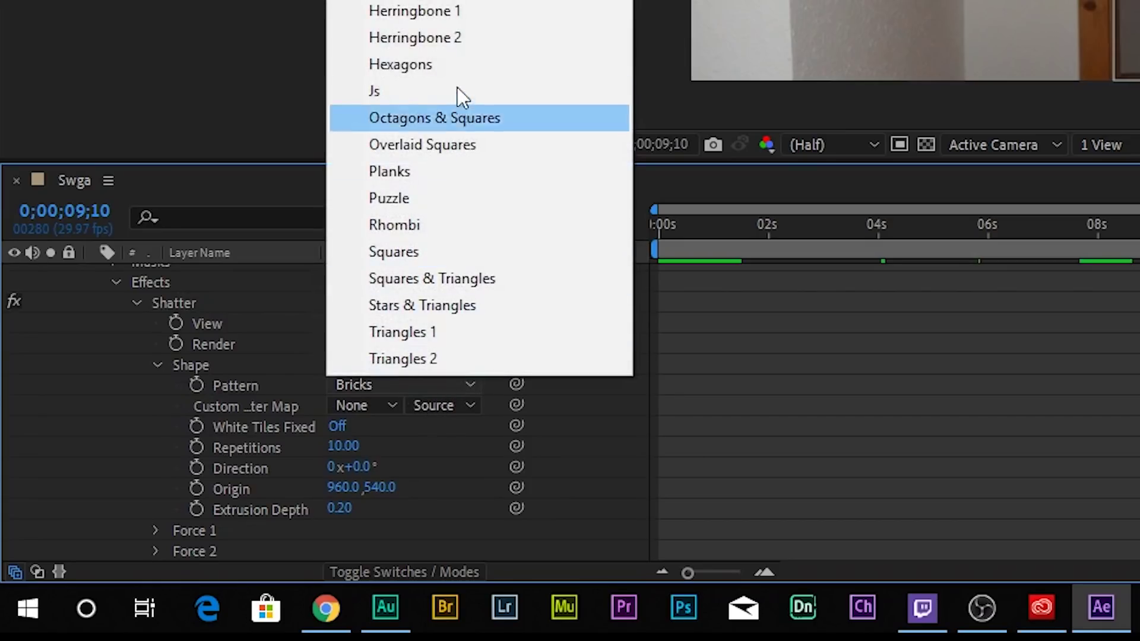
click(469, 1)
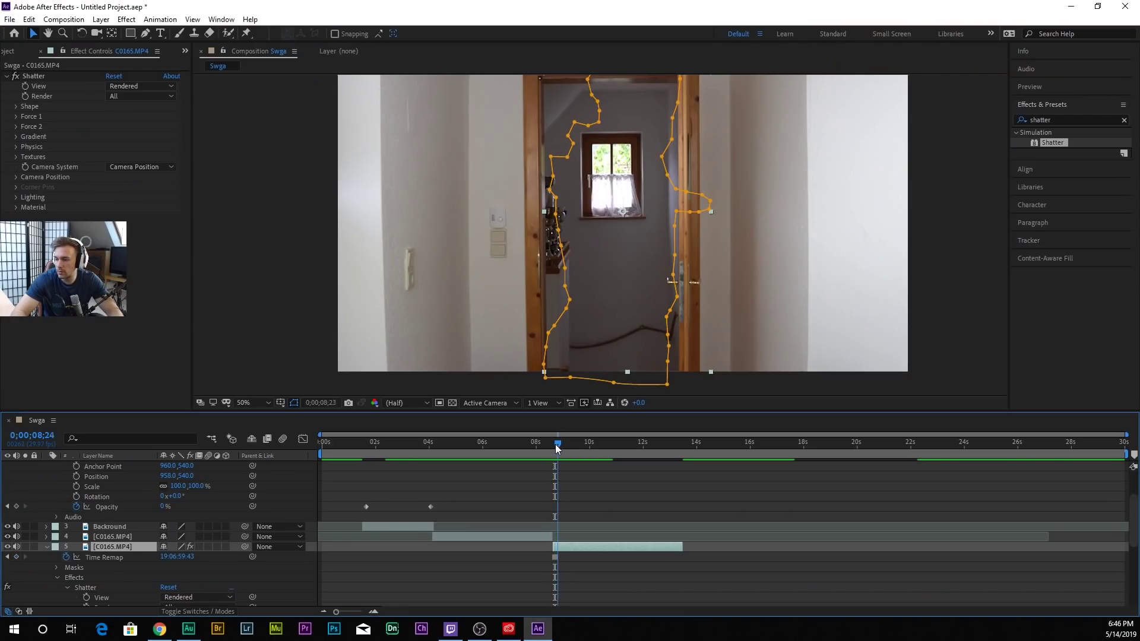
Step: Set starting keyframes for Force 1 Depth, Radius and Strength at zero
scroll(74, 543, down, 3)
click(77, 537)
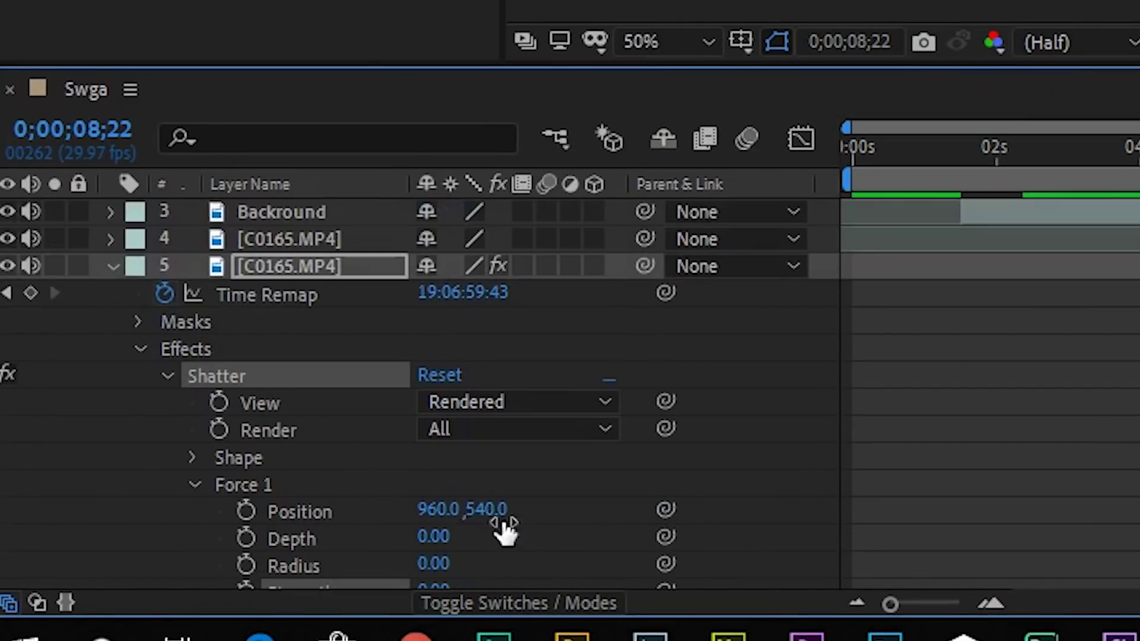
scroll(501, 526, down, 3)
click(248, 455)
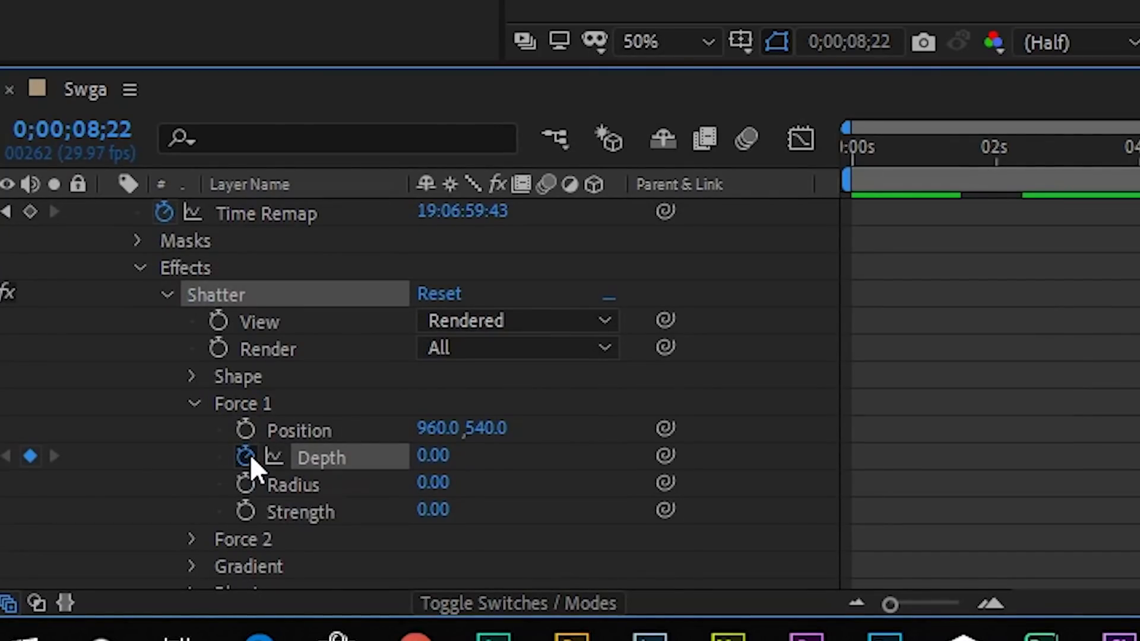
click(244, 483)
click(245, 511)
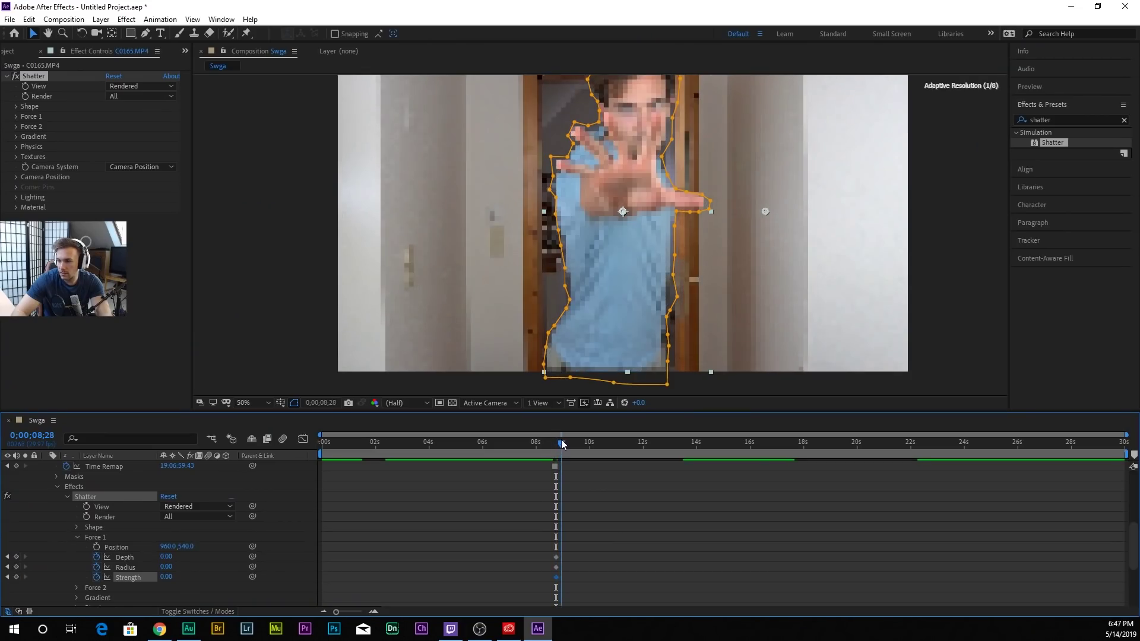
drag(571, 444, 611, 444)
Step: At 0;00;10;25, key Force 1 Depth 0.26, Radius 0.63 and Strength 1.60
scroll(589, 476, up, 3)
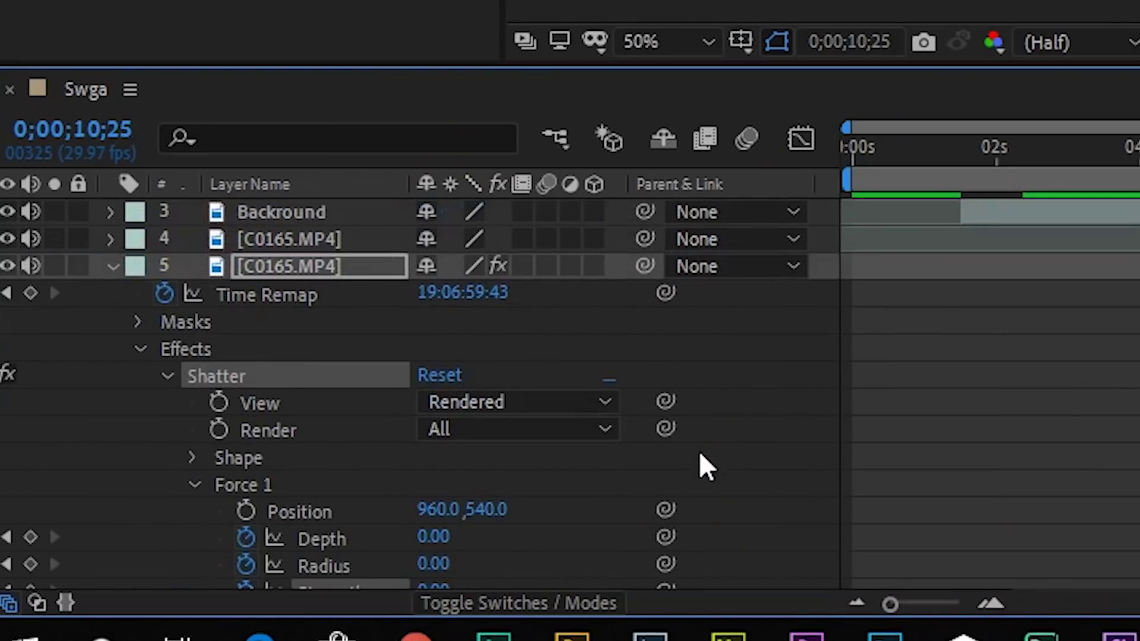
scroll(265, 560, down, 2)
click(152, 577)
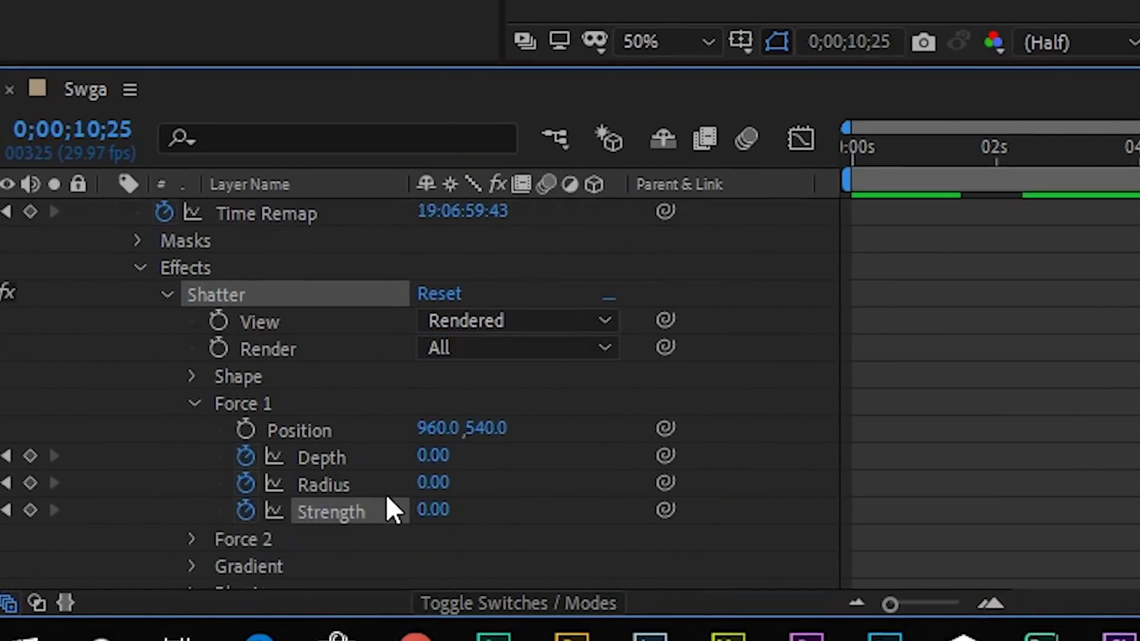
drag(451, 454, 460, 454)
drag(436, 482, 467, 482)
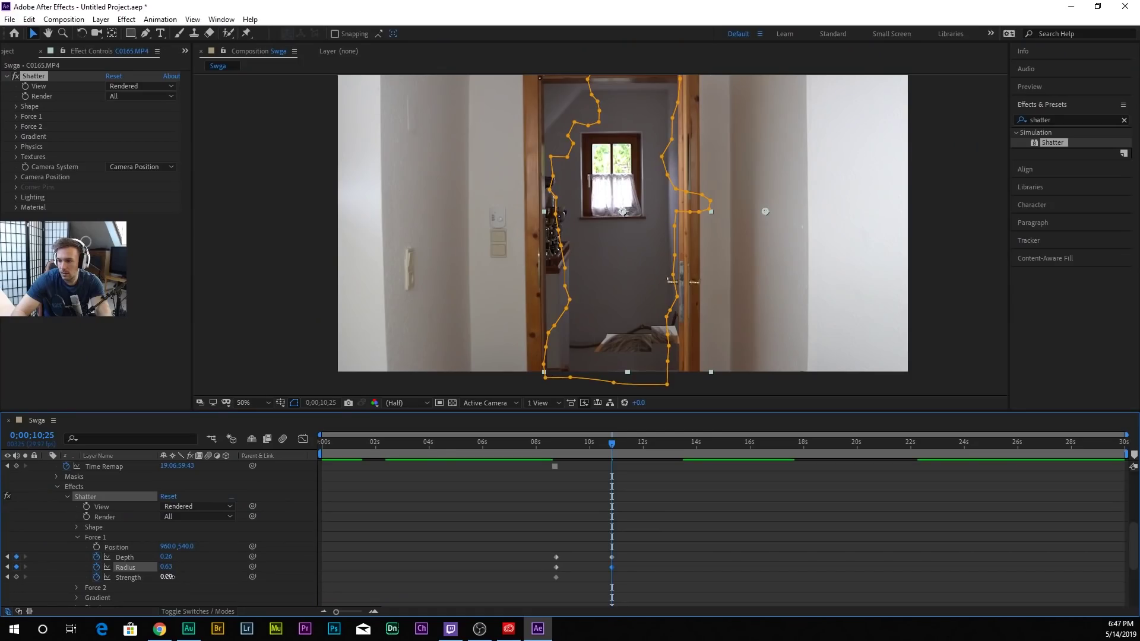
drag(168, 577, 180, 577)
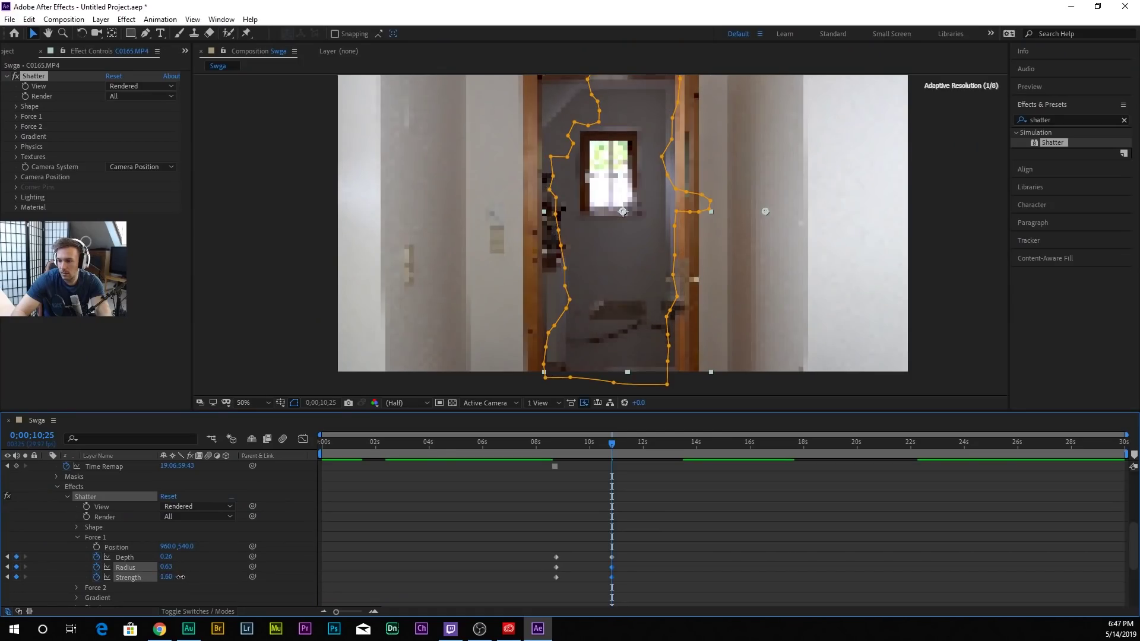
scroll(494, 523, down, 5)
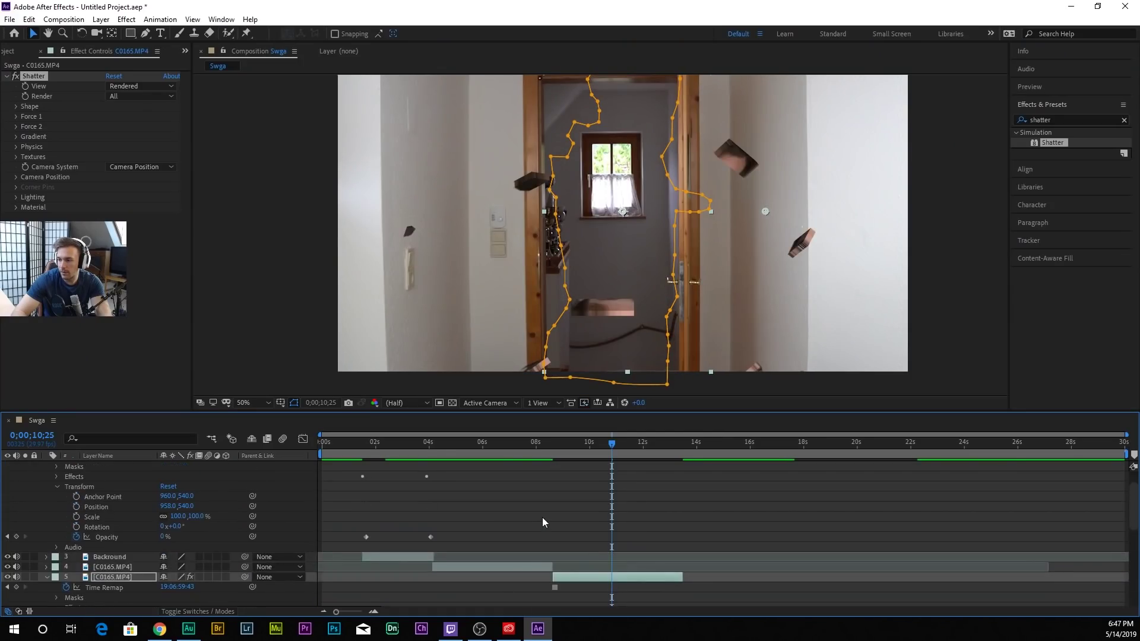